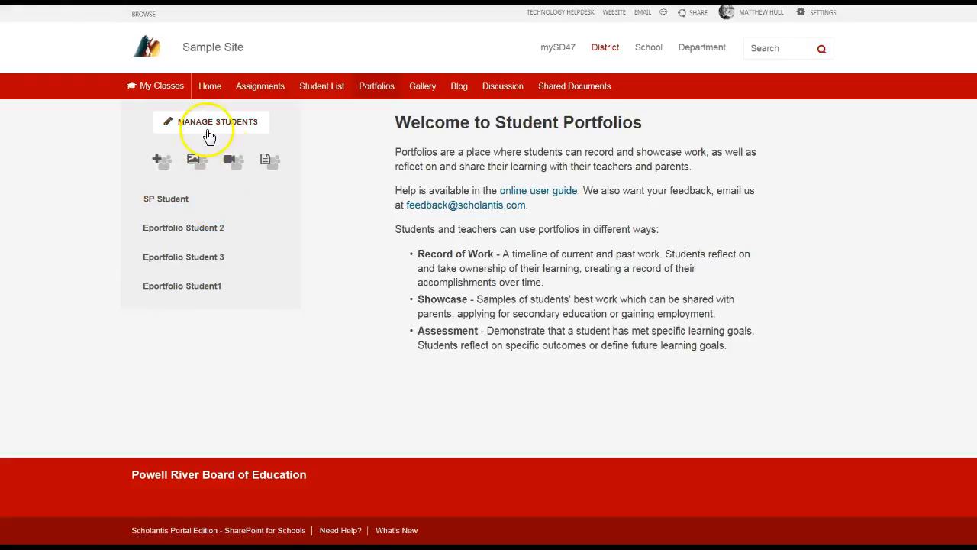
Step: Open the portfolio of Eportfolio Student 3 and look through its archived Grade 1, Grade 2 and Grade 3 work
click(174, 258)
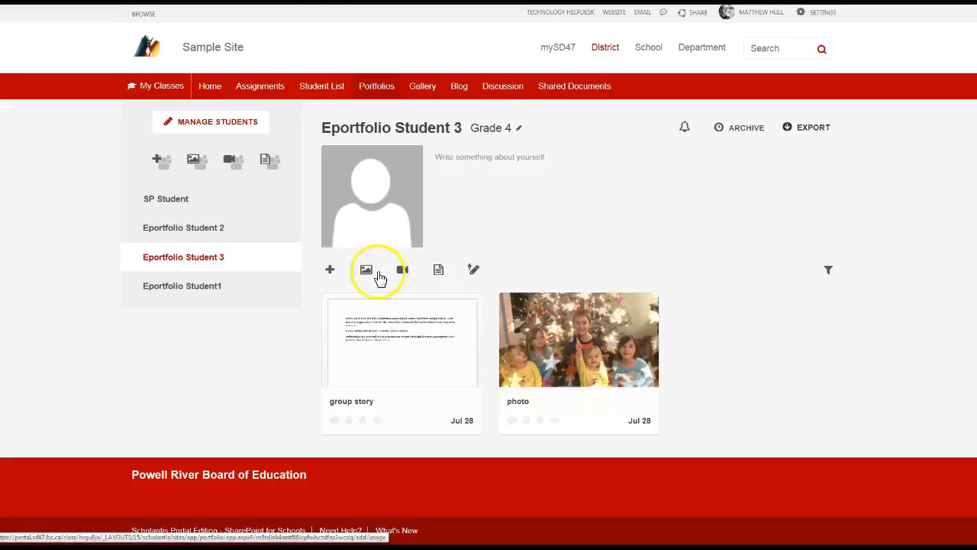
click(752, 127)
click(675, 127)
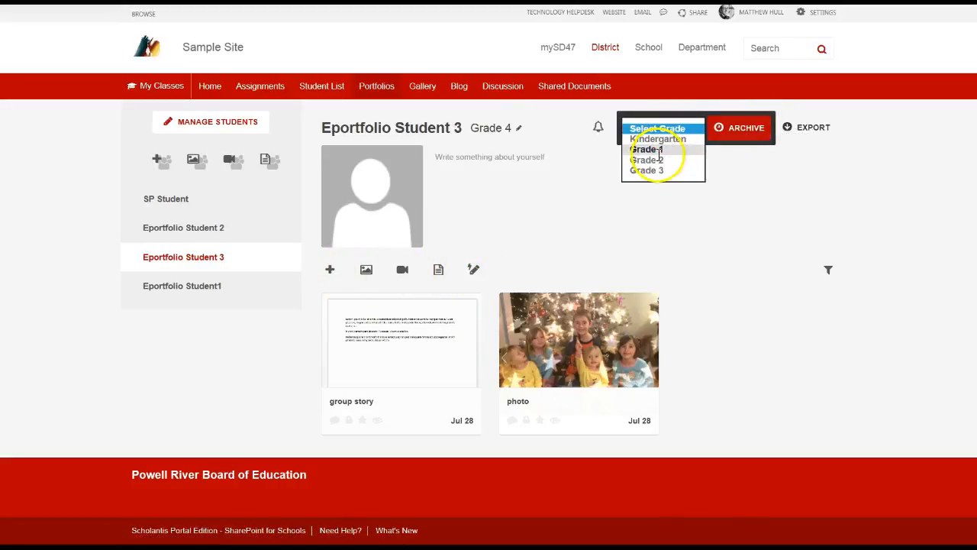
click(660, 150)
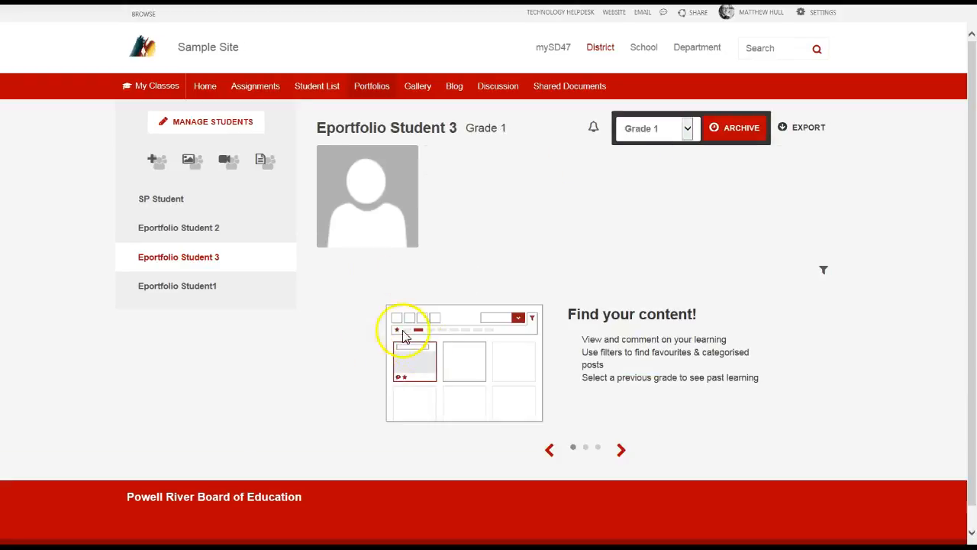
click(652, 130)
click(653, 139)
click(651, 135)
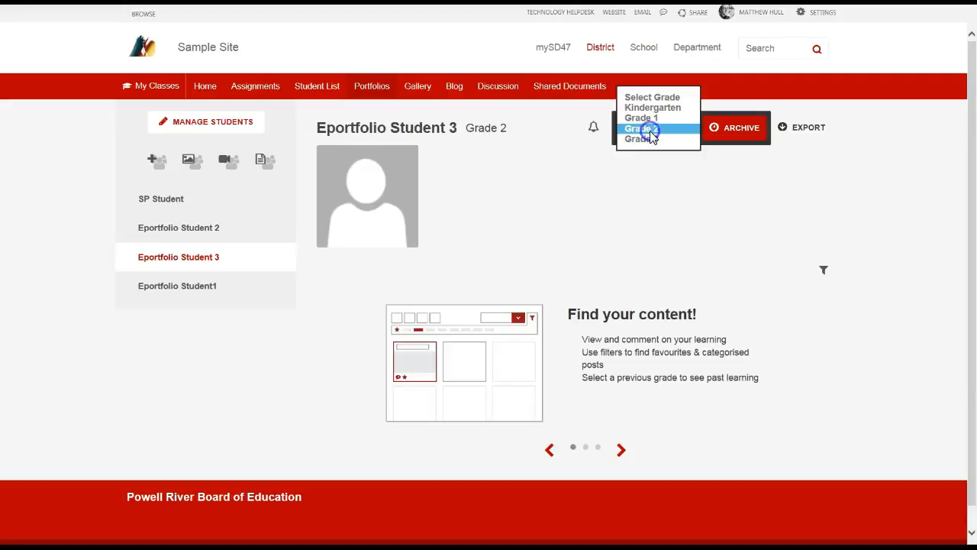
click(649, 139)
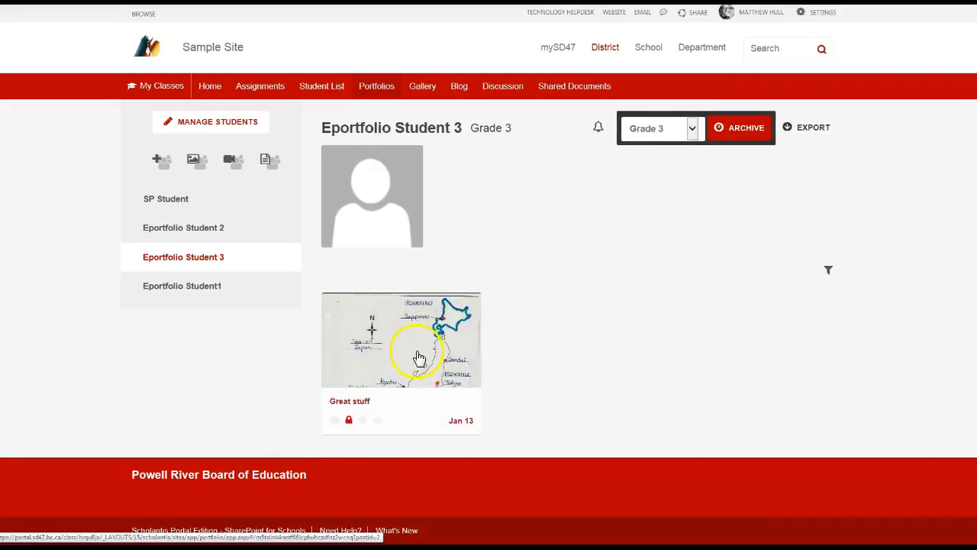
click(737, 145)
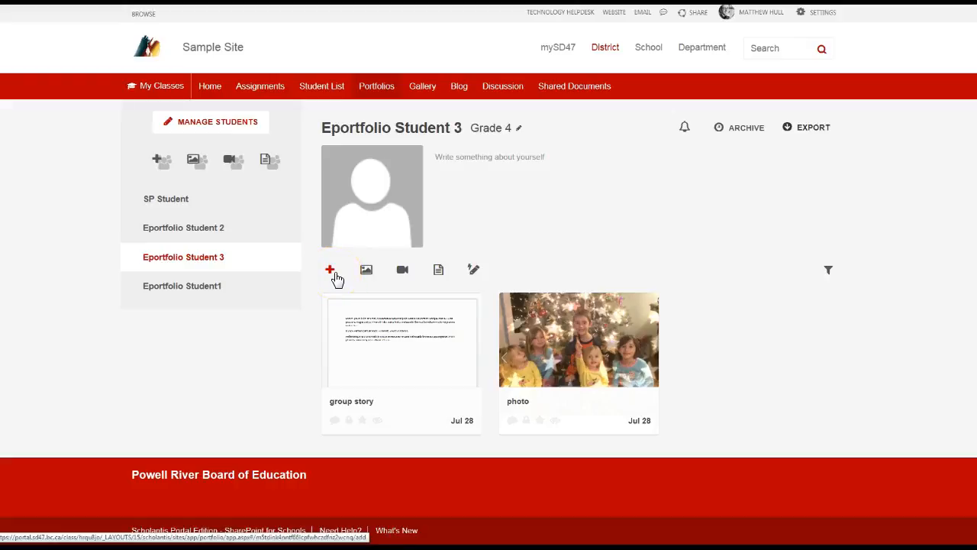
Step: Start a new basic post in Eportfolio Student 3's portfolio and title it "Simple Post"
click(335, 275)
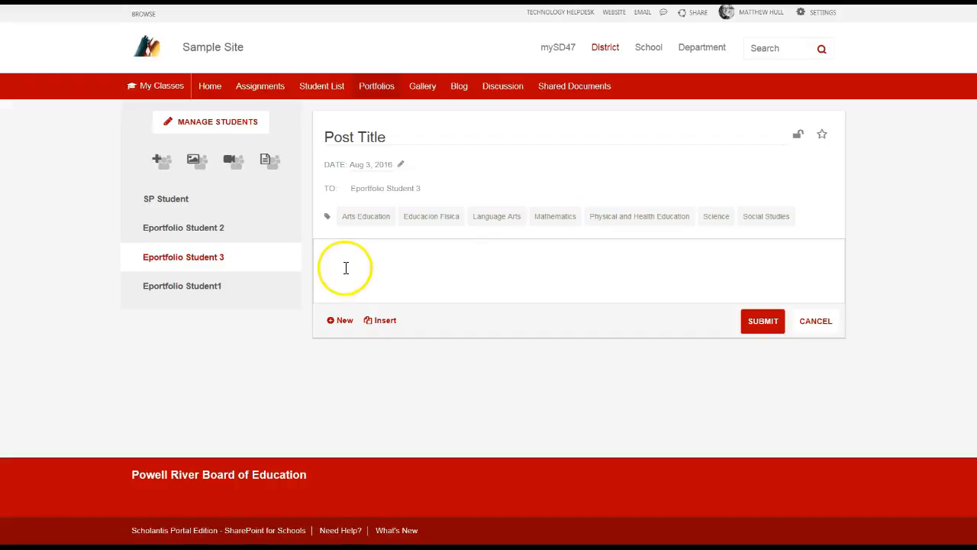
click(353, 272)
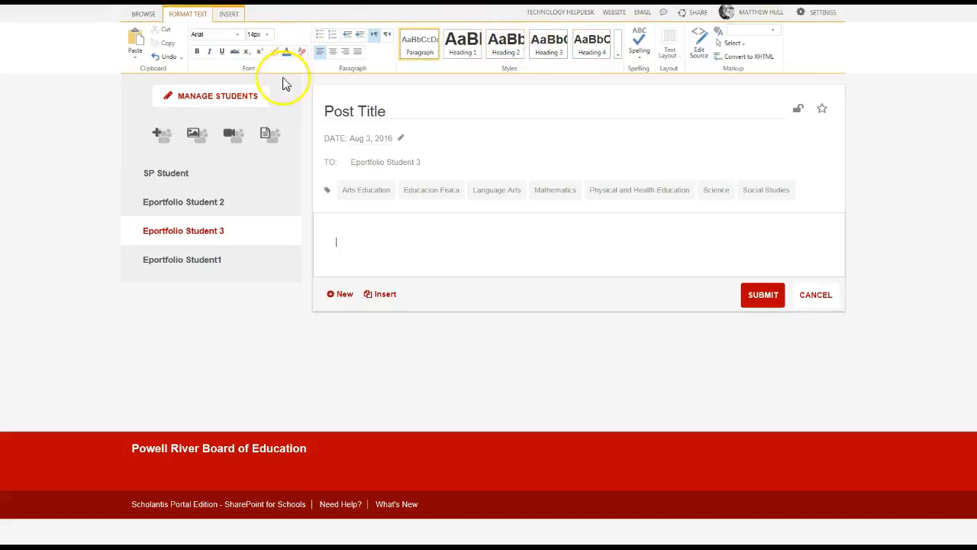
click(374, 109)
text(Simple Post)
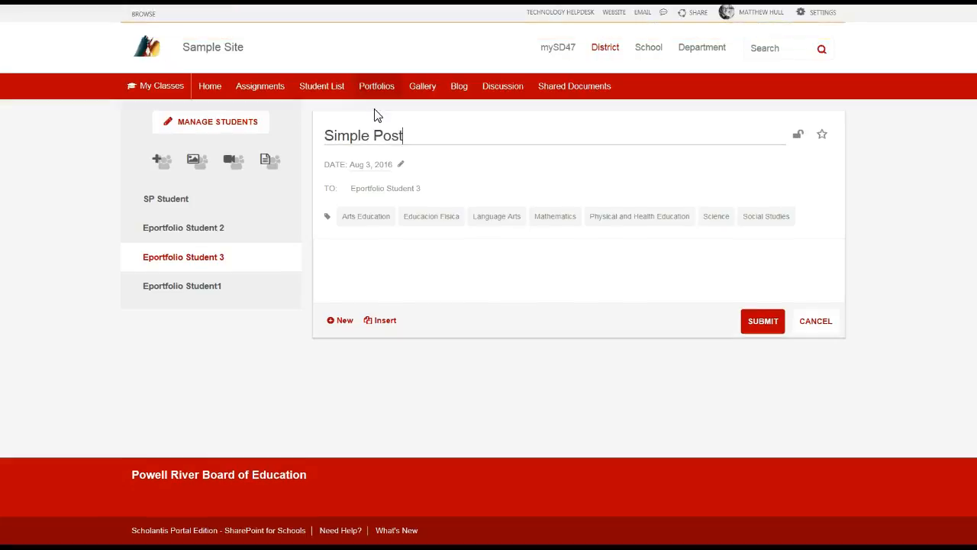
click(372, 130)
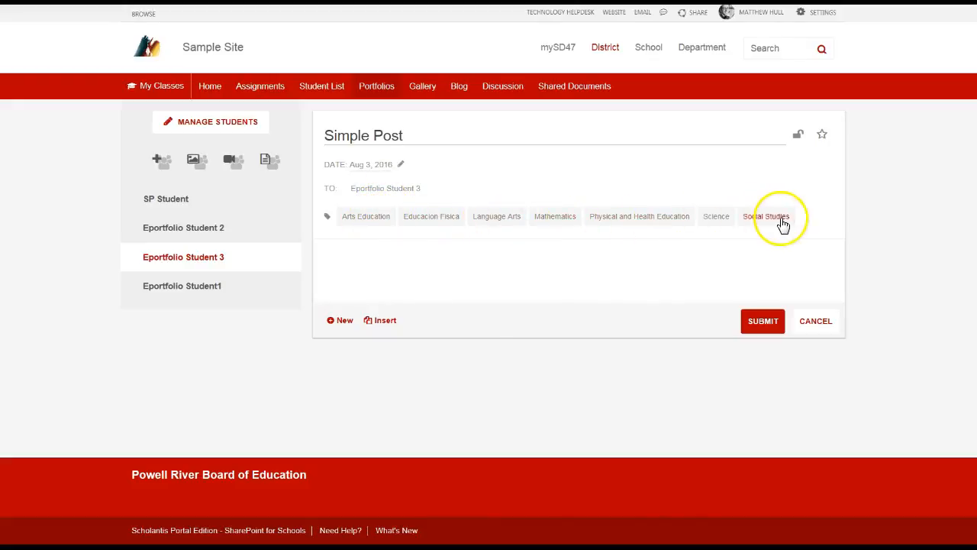
Step: Tag the post with Arts Education and Language Arts and write the body text "Here they are able to add basic rich text."
click(356, 220)
click(492, 220)
click(450, 266)
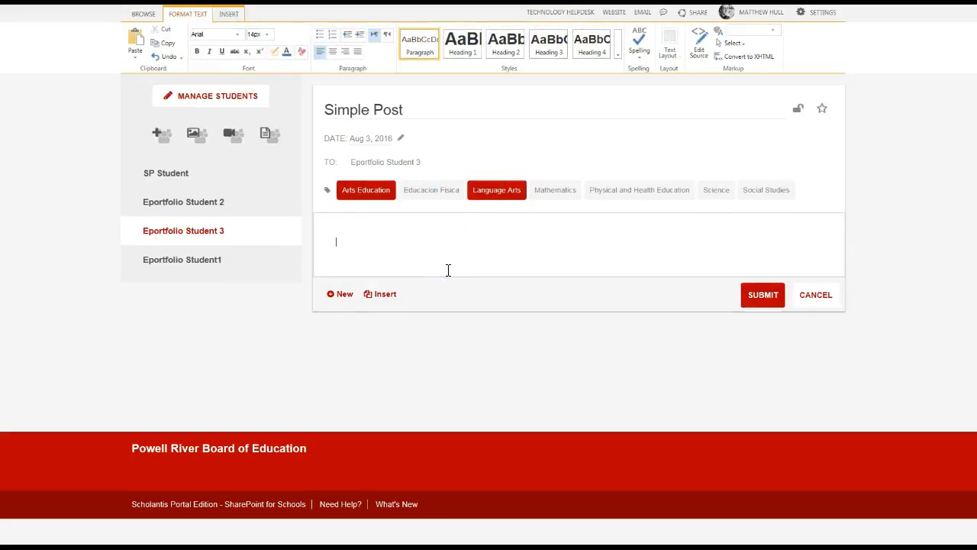
click(427, 270)
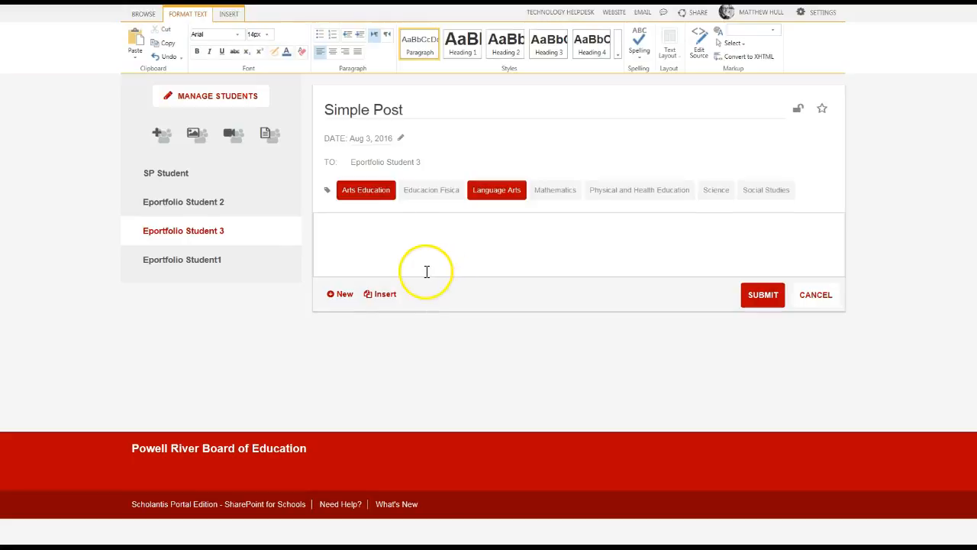
text(Here they )
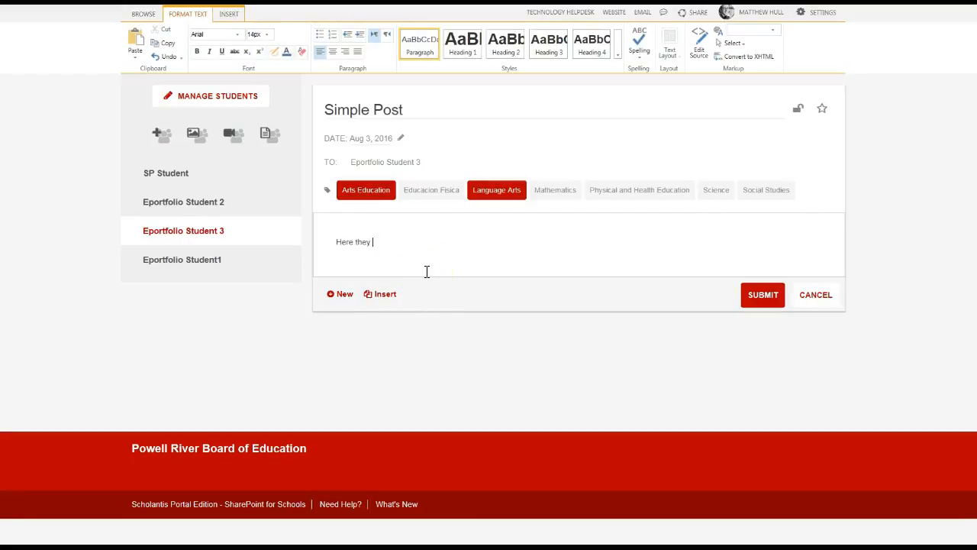
text(are able to add basic)
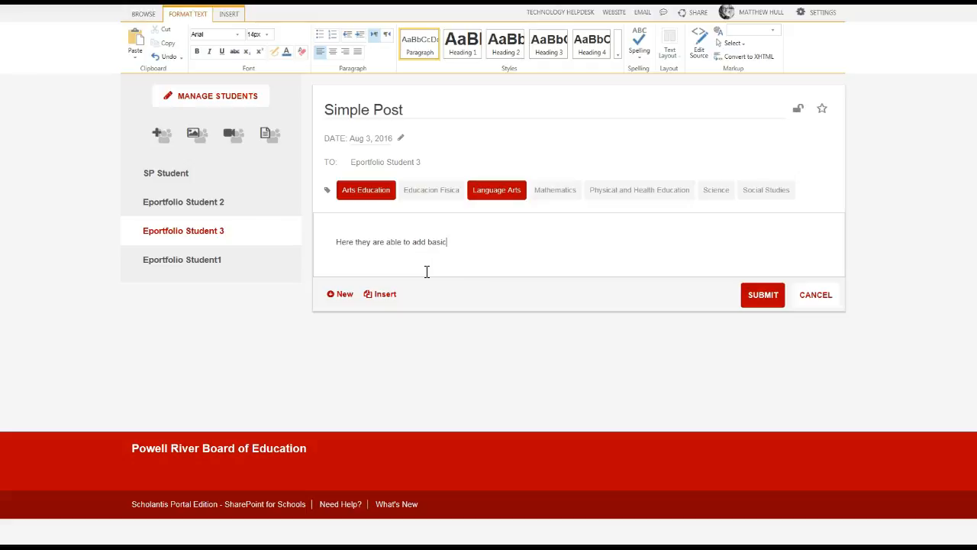
text( rich text.)
click(229, 13)
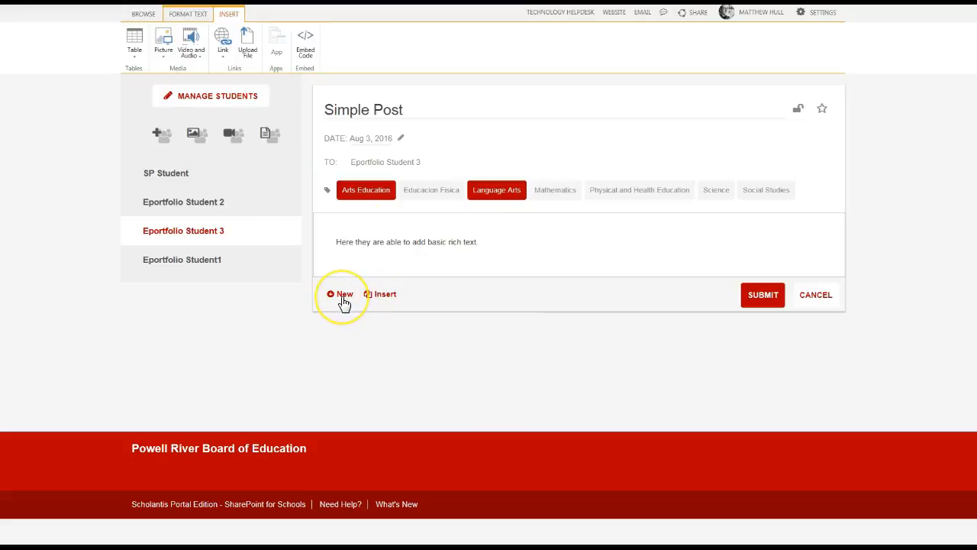
click(366, 273)
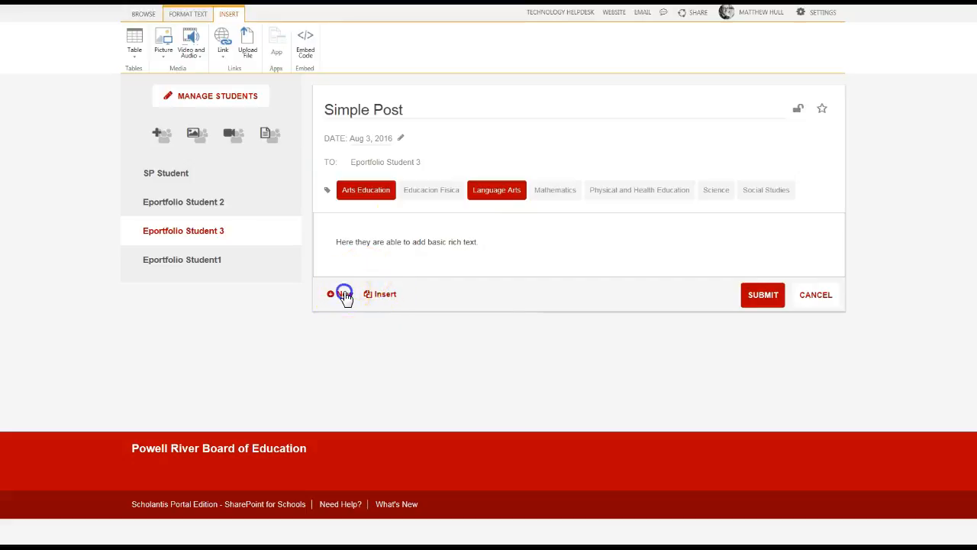
click(342, 294)
click(535, 245)
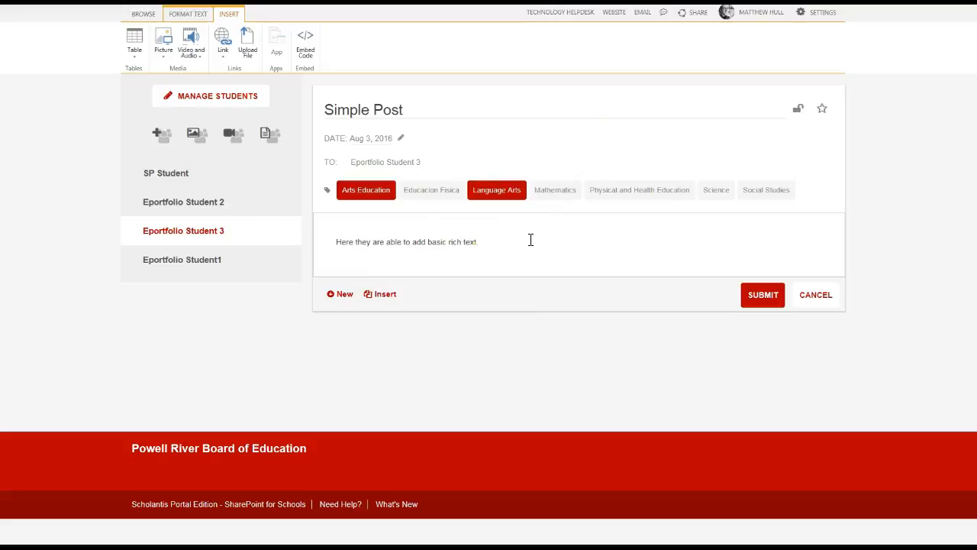
Step: Submit the Simple Post and close its view to return to the student's portfolio
click(761, 303)
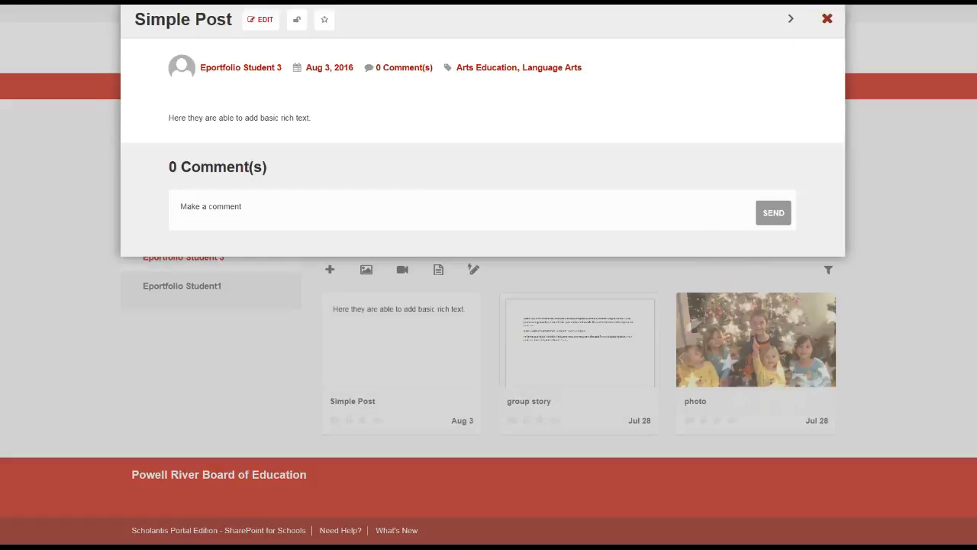
click(828, 18)
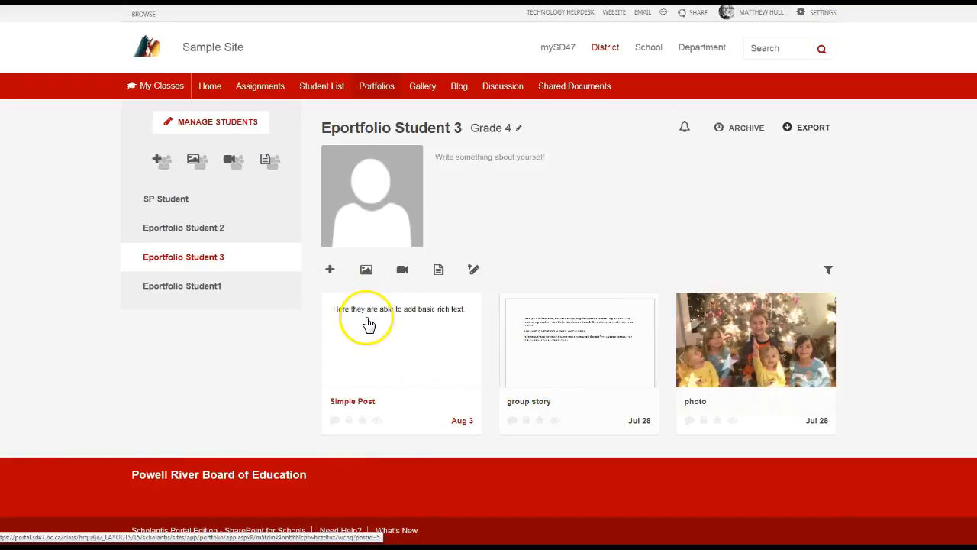
Step: Start a new picture post in the student's portfolio and title it "Image Post"
click(367, 271)
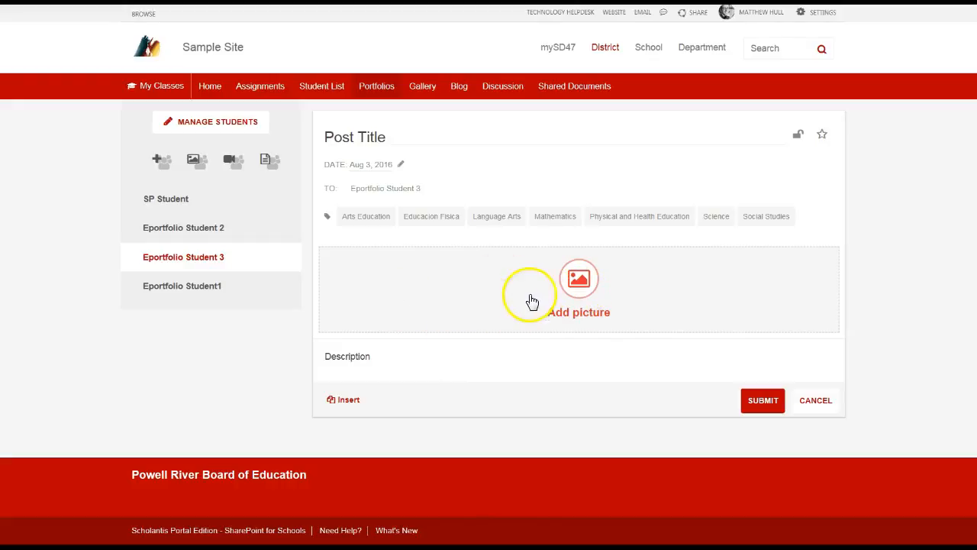
click(363, 130)
text(miage)
key(BackSpace)
key(BackSpace)
key(BackSpace)
text(Post)
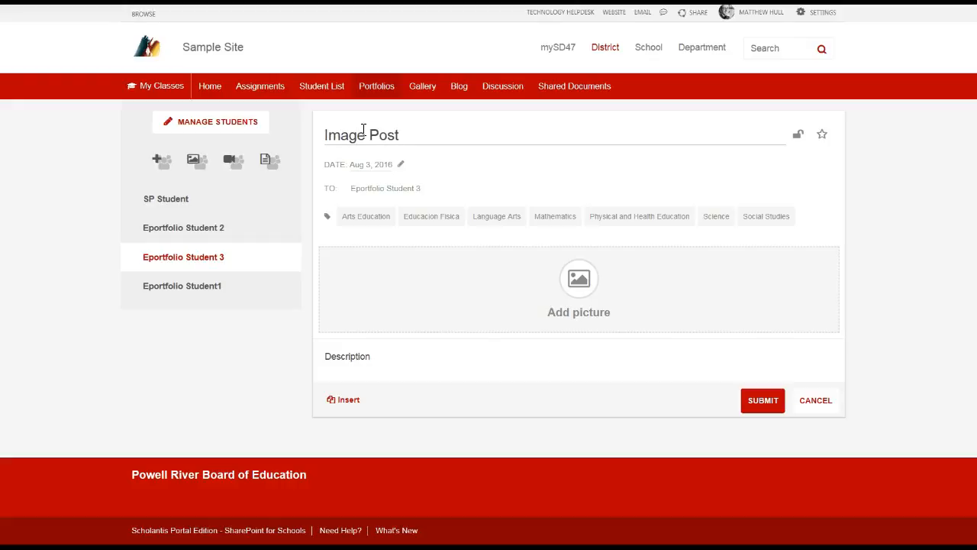
Step: Add the picture girls.PNG from the Desktop folder to the image post
click(580, 271)
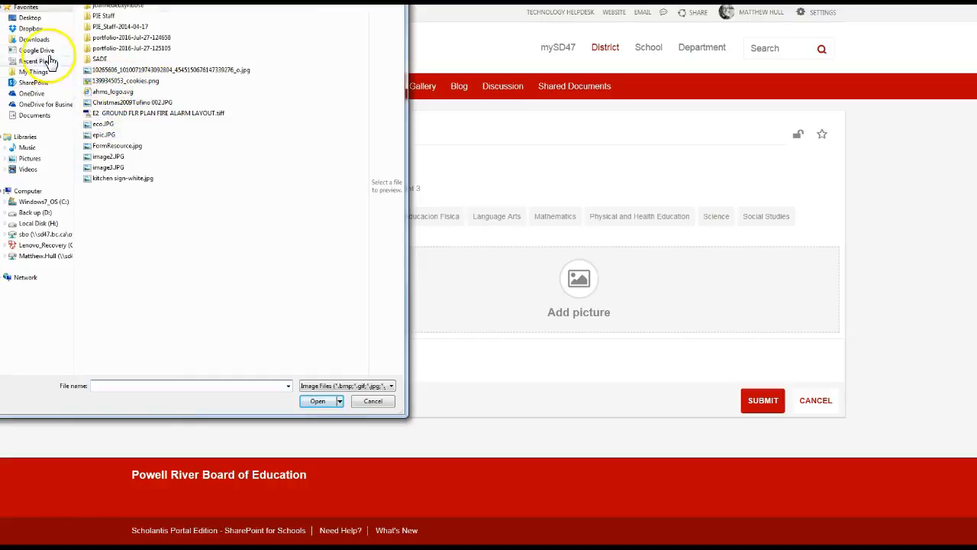
click(30, 17)
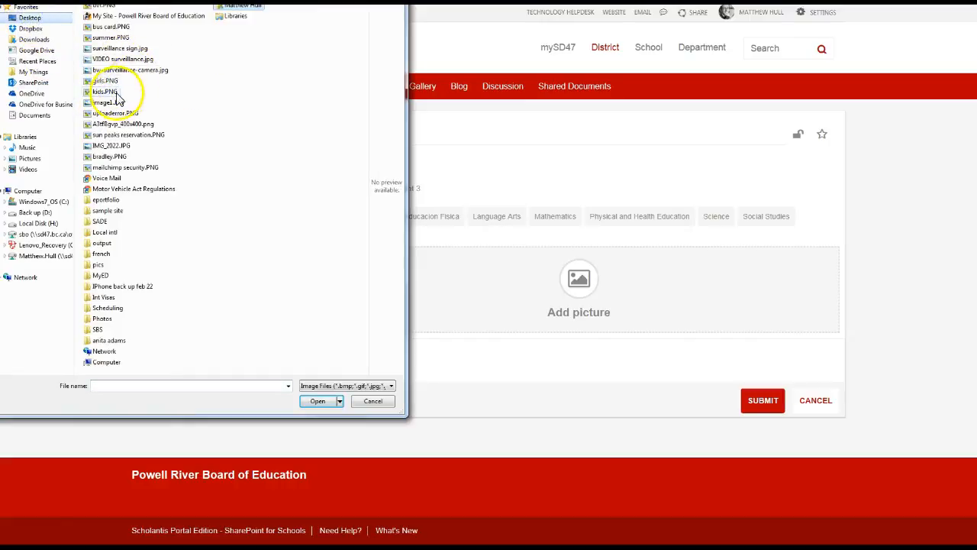
click(107, 92)
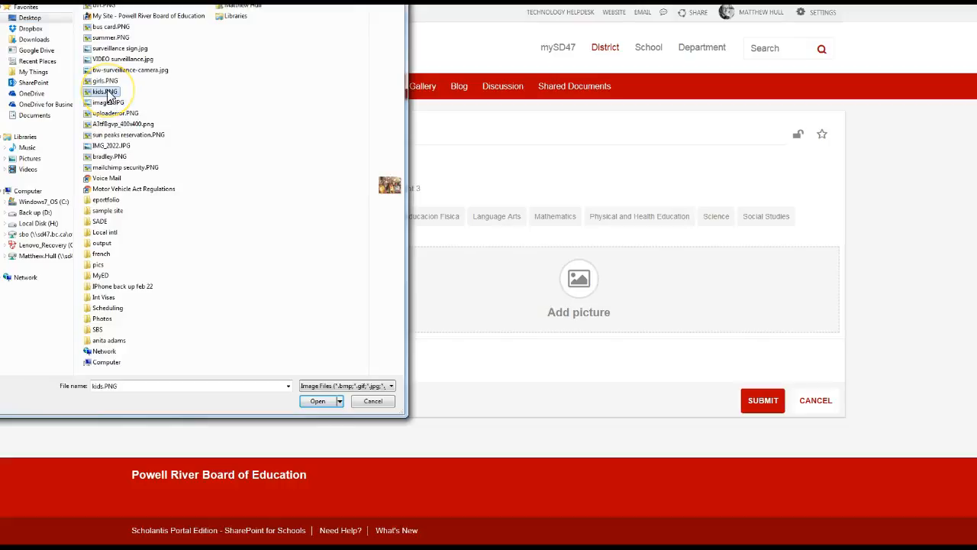
click(104, 81)
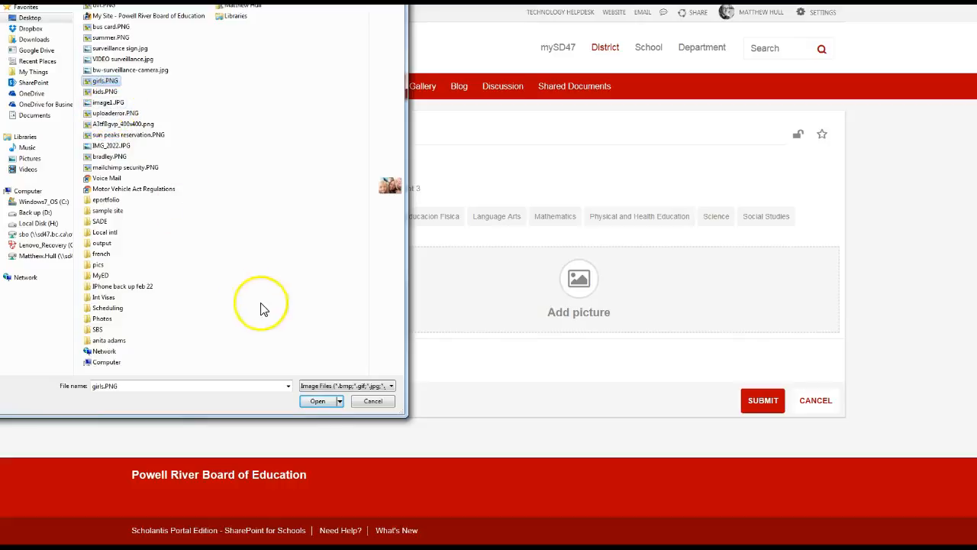
click(319, 400)
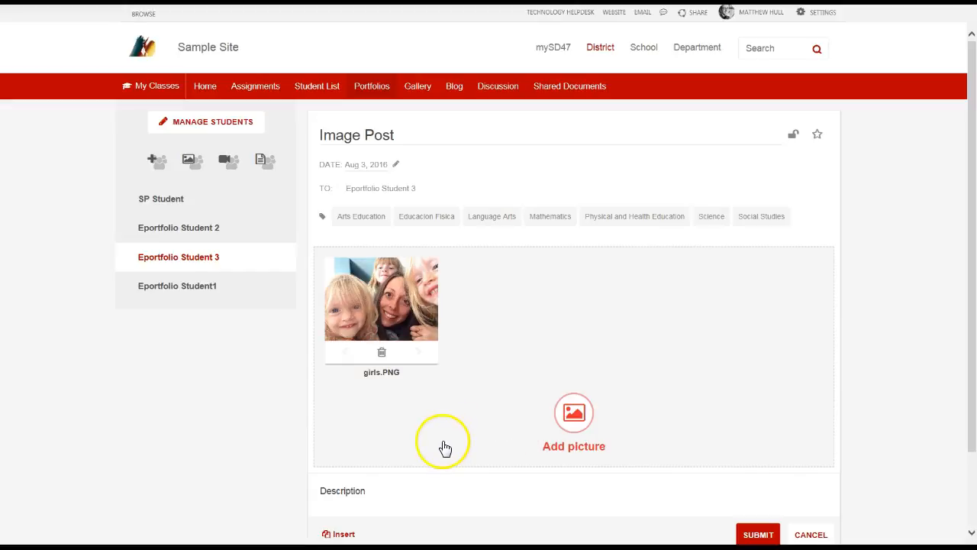
Step: Enter "Add a description might mean to the student" as the image post's description
scroll(443, 447, down, 2)
click(394, 413)
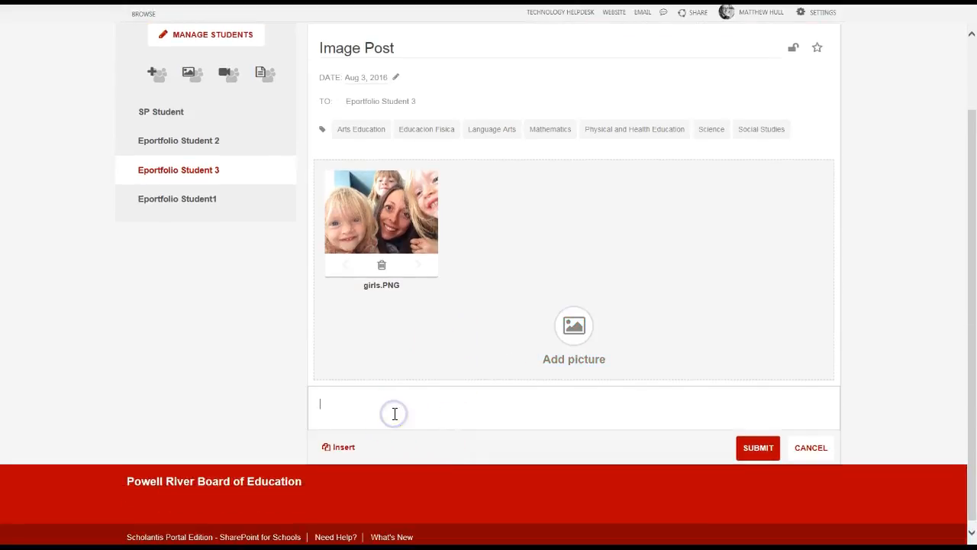
text(Add a description)
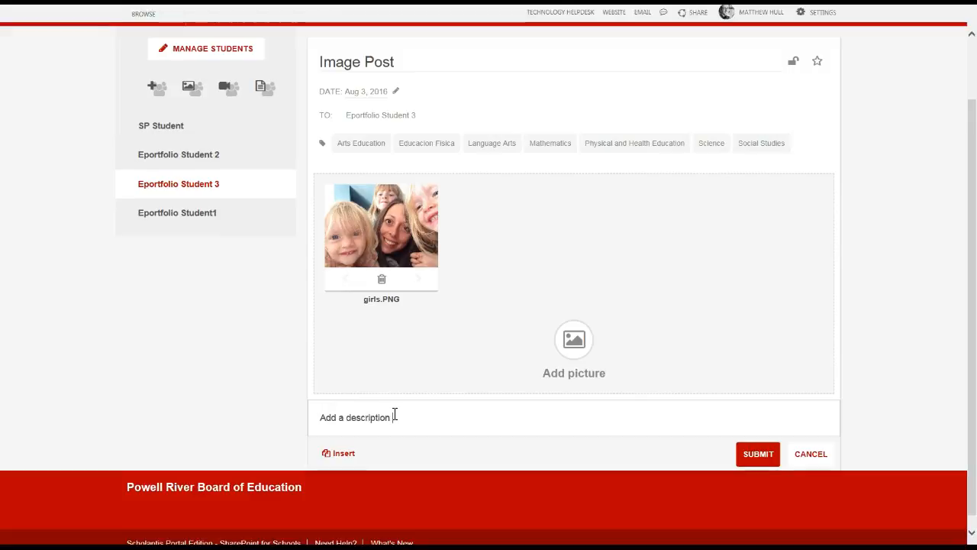
text(mean to the student)
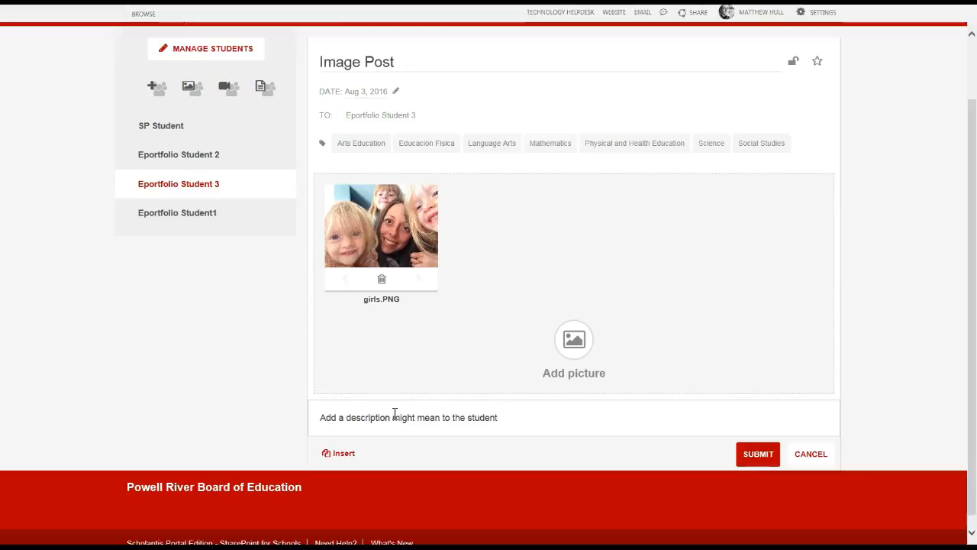
click(339, 457)
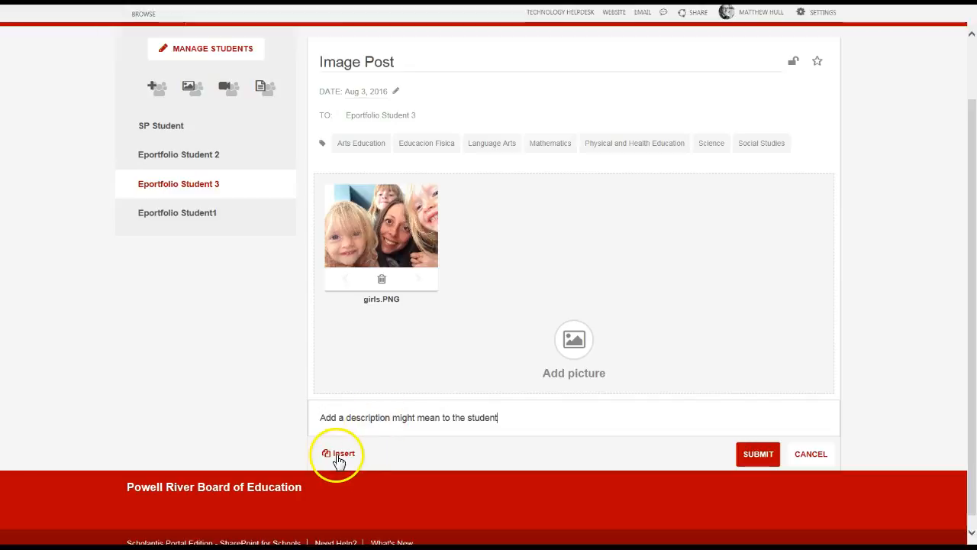
click(338, 456)
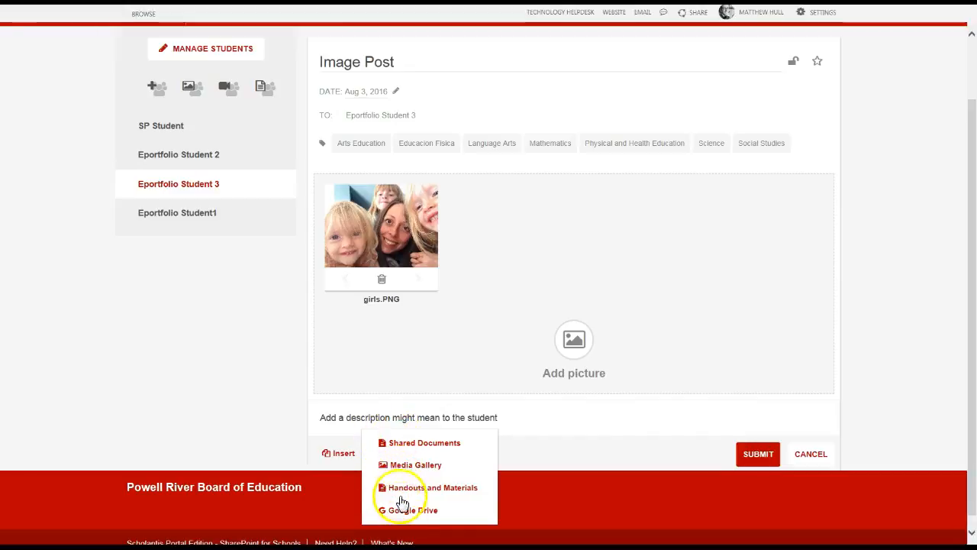
click(528, 445)
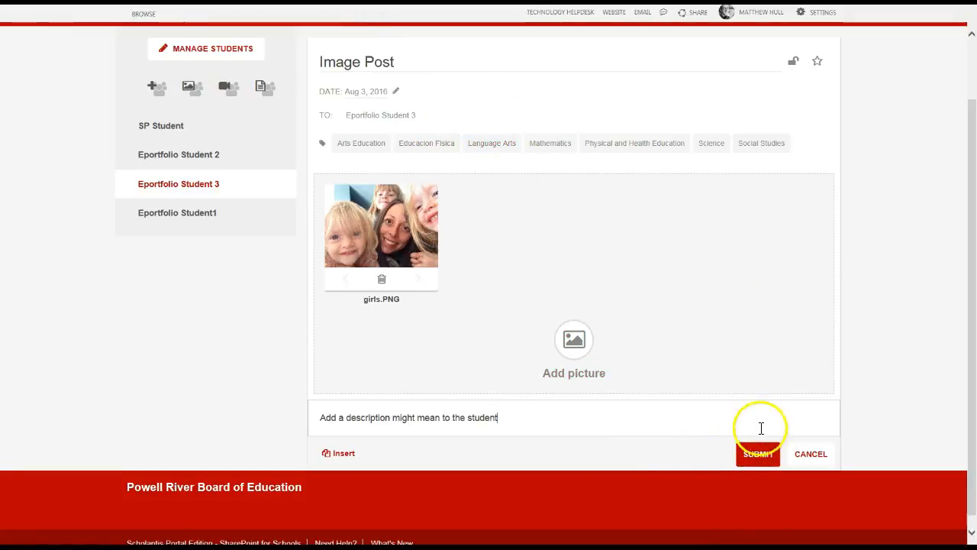
Step: Submit the Image Post and close its view to return to the student's portfolio
click(755, 453)
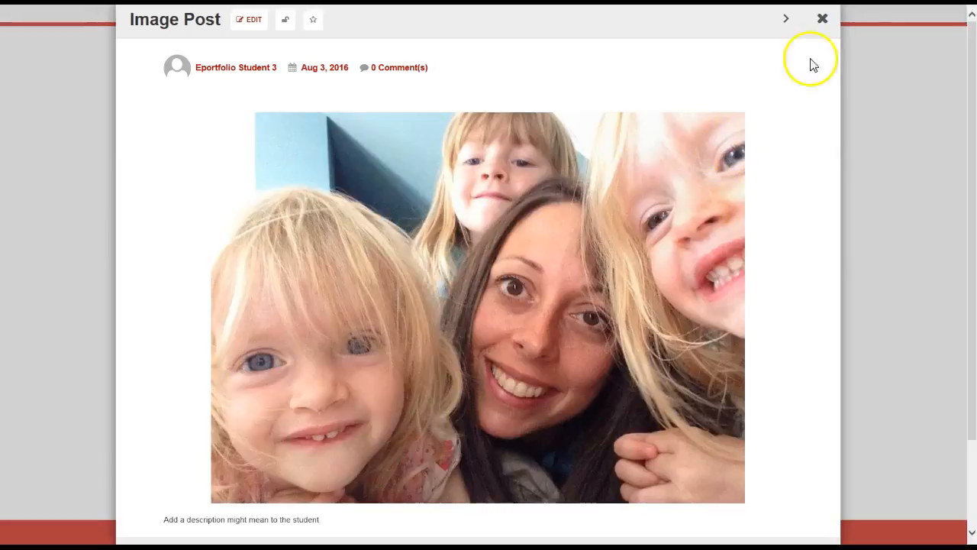
click(823, 18)
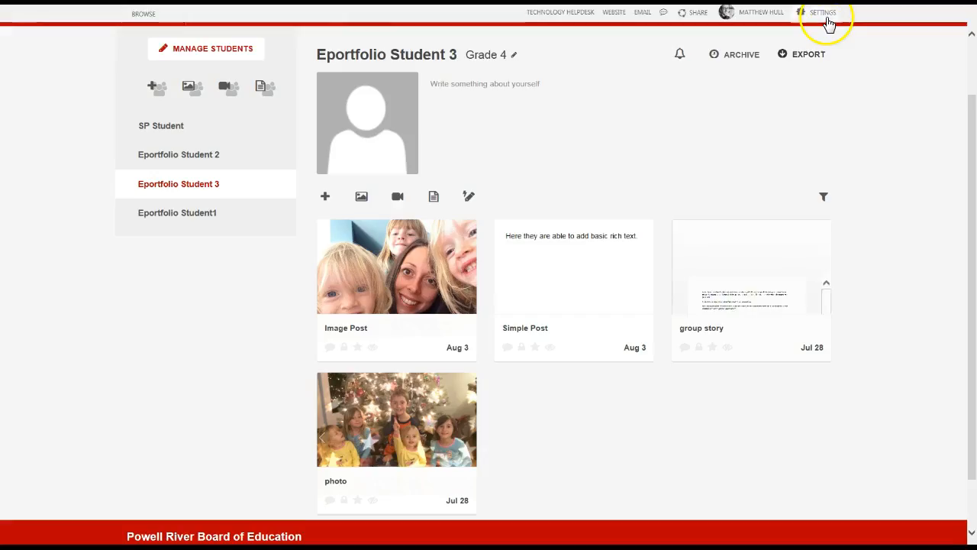
click(400, 198)
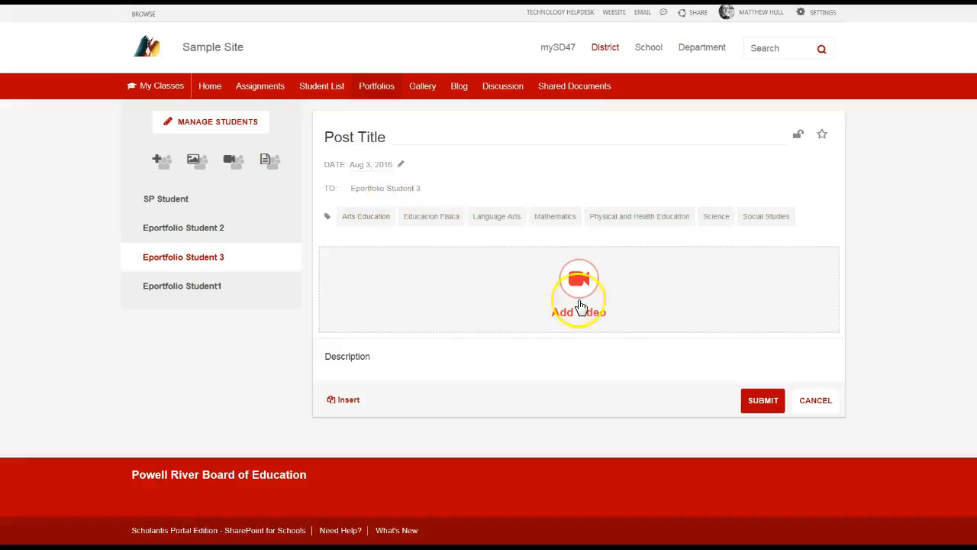
click(592, 280)
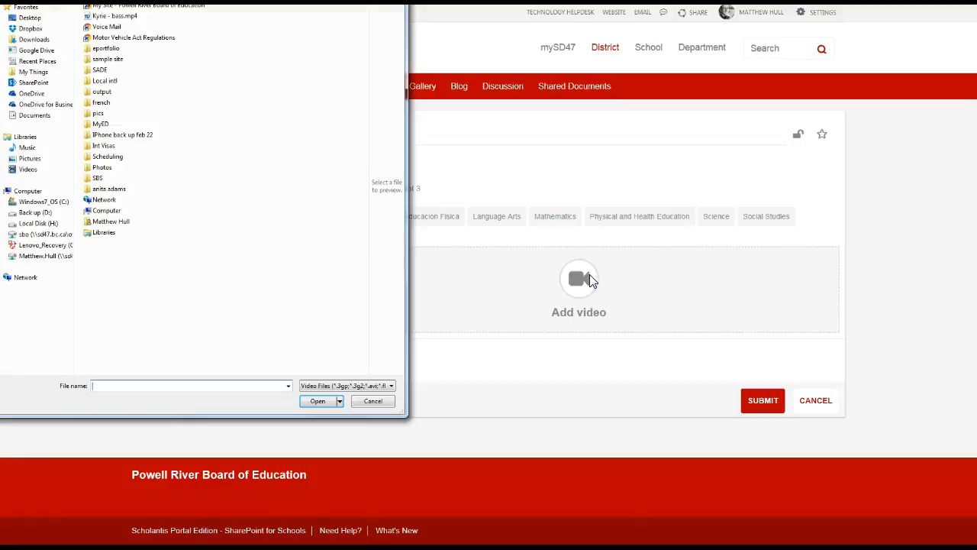
click(370, 408)
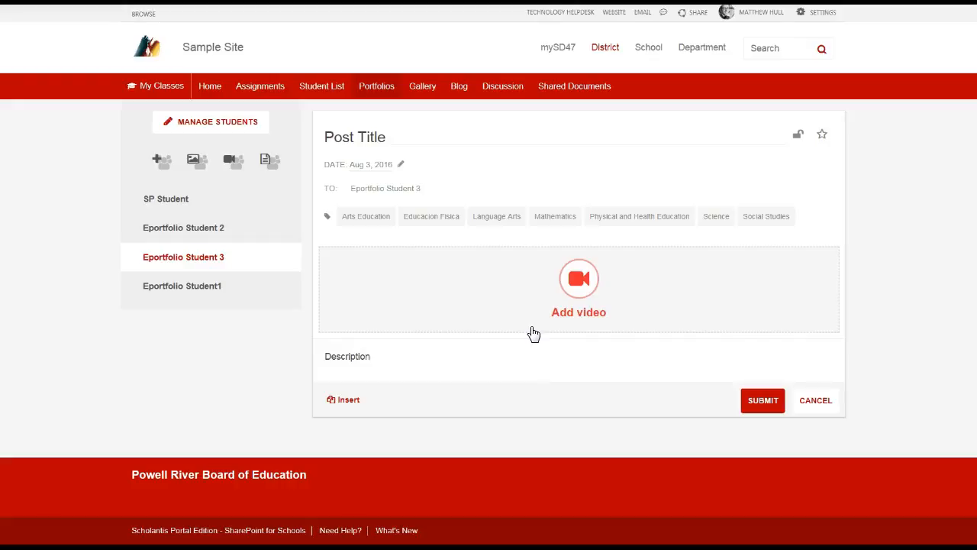
click(367, 351)
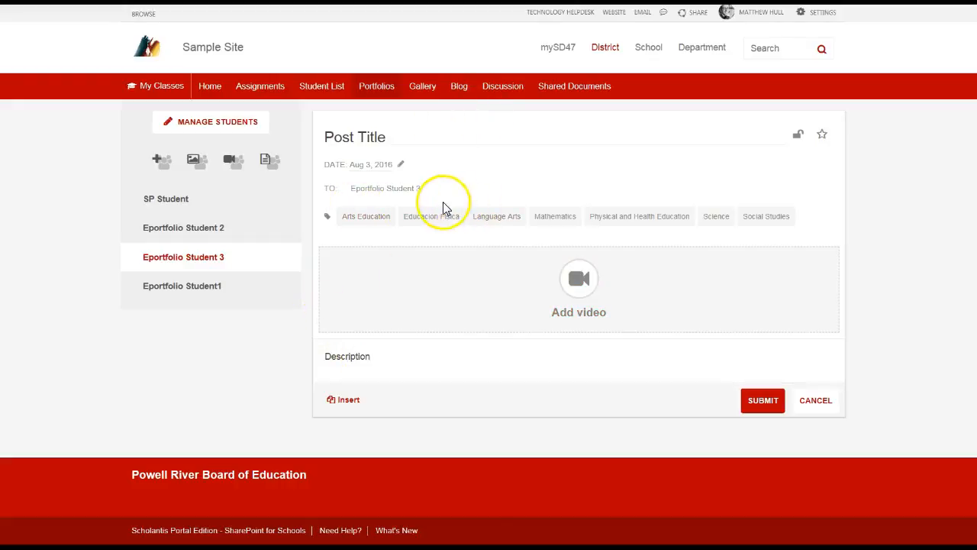
click(666, 220)
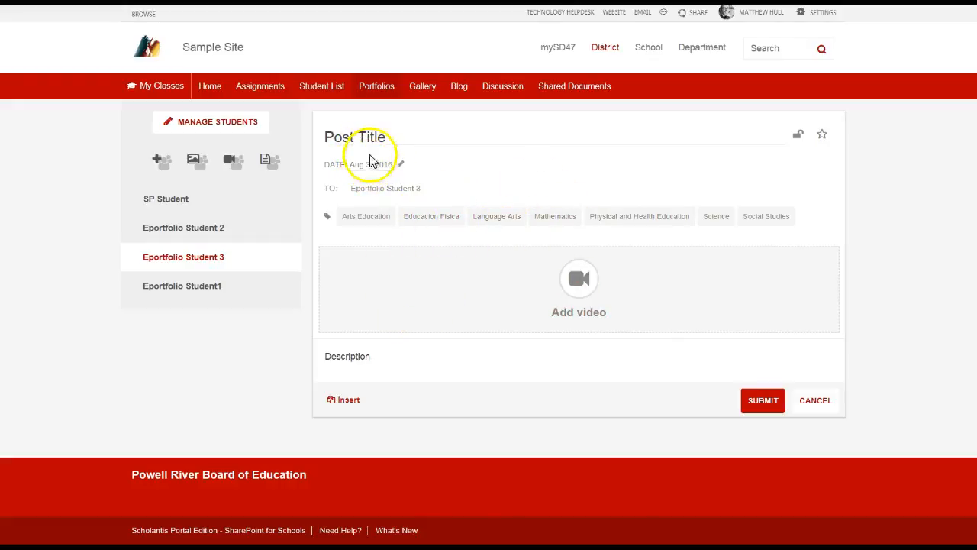
click(815, 400)
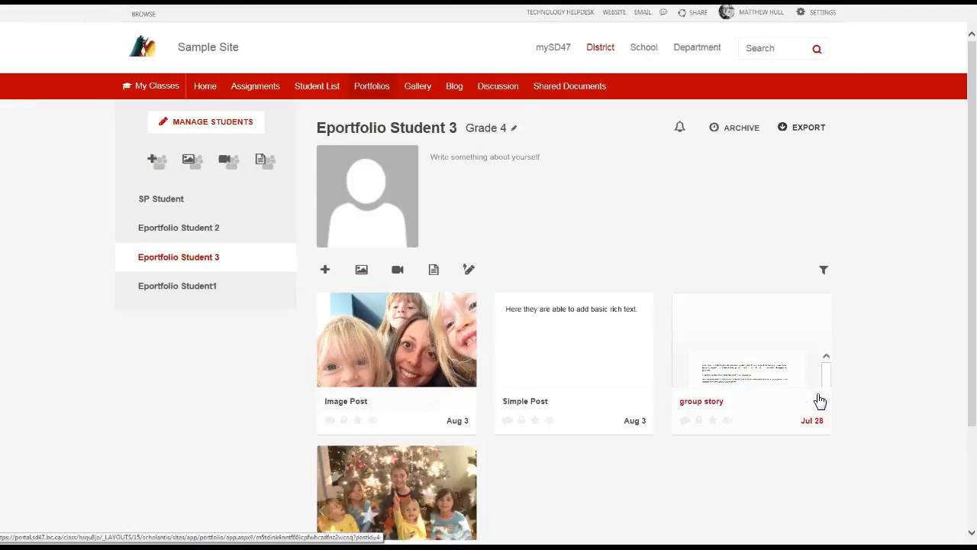
Step: Start a document post in the student's portfolio and attach "sample story prompt template.docx" to it
click(433, 271)
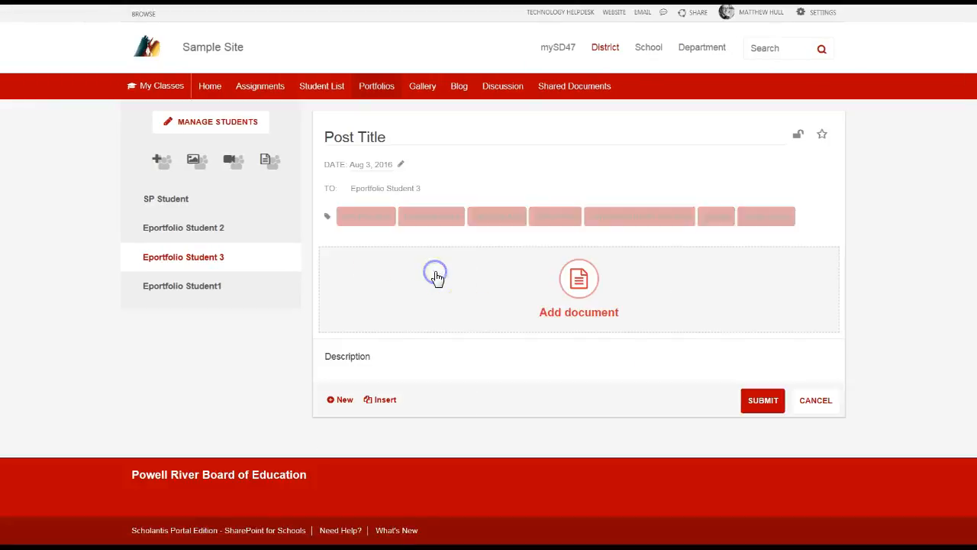
click(558, 296)
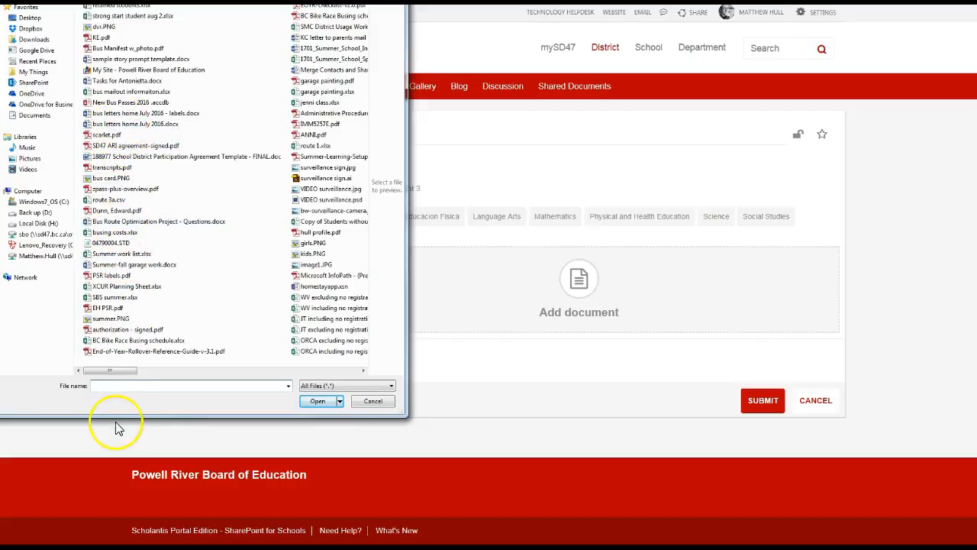
click(167, 58)
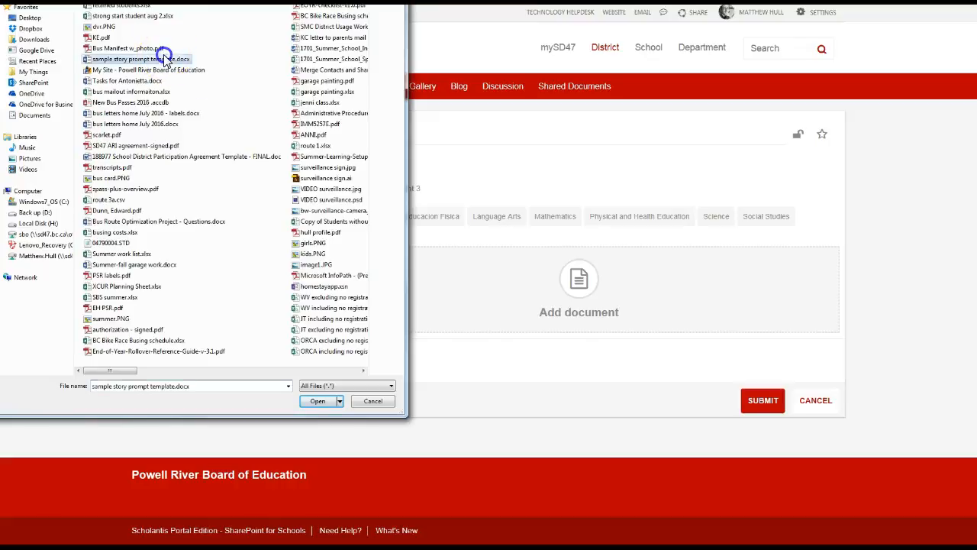
click(324, 401)
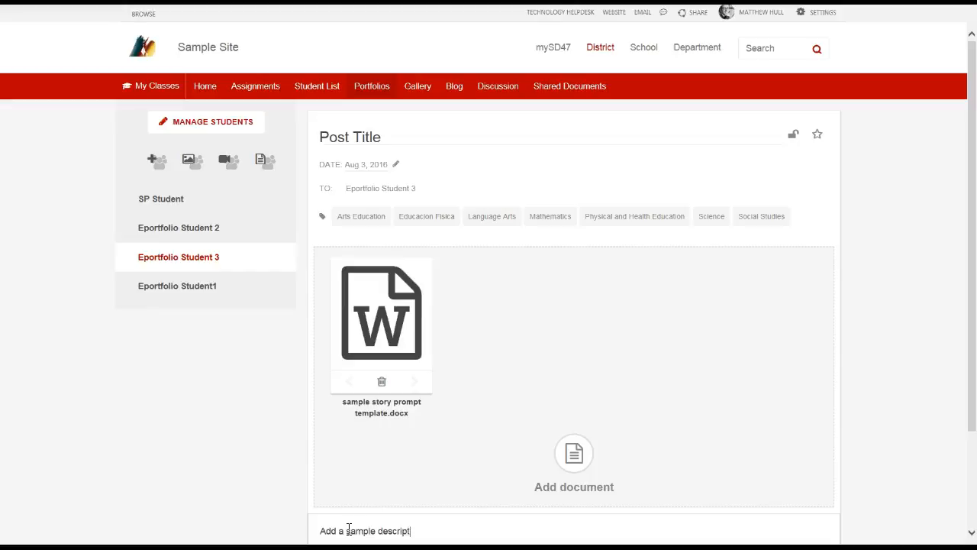
Step: Give the document post the description "Add a sample description" and the title "Document post"
click(360, 135)
text(Docuemnt posti)
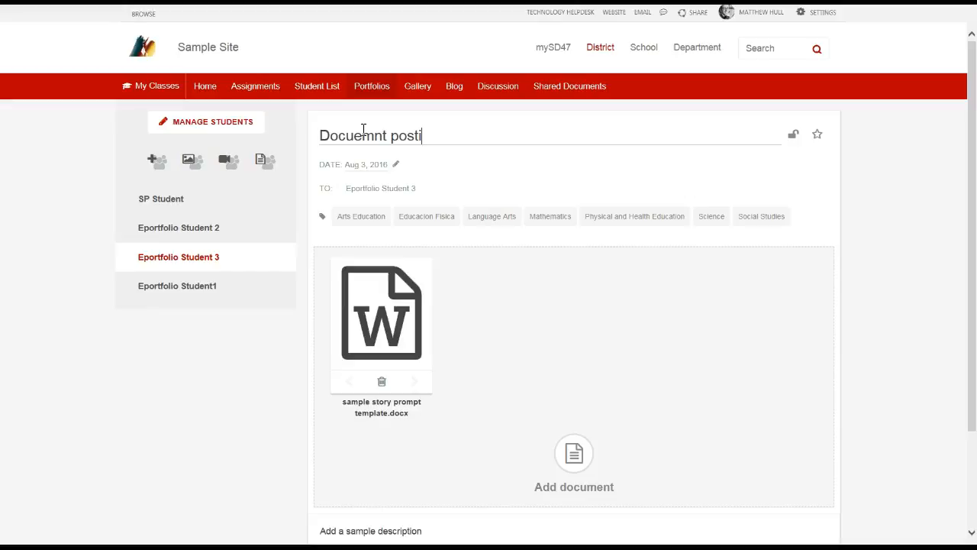
key(BackSpace)
key(BackSpace)
text(ment)
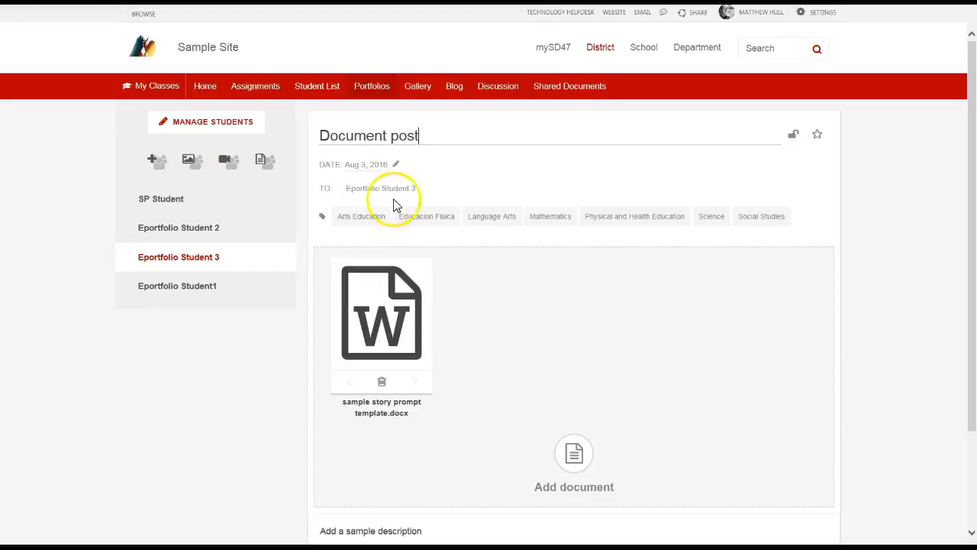
Step: Submit the document post and close its view to return to the student's portfolio
click(362, 170)
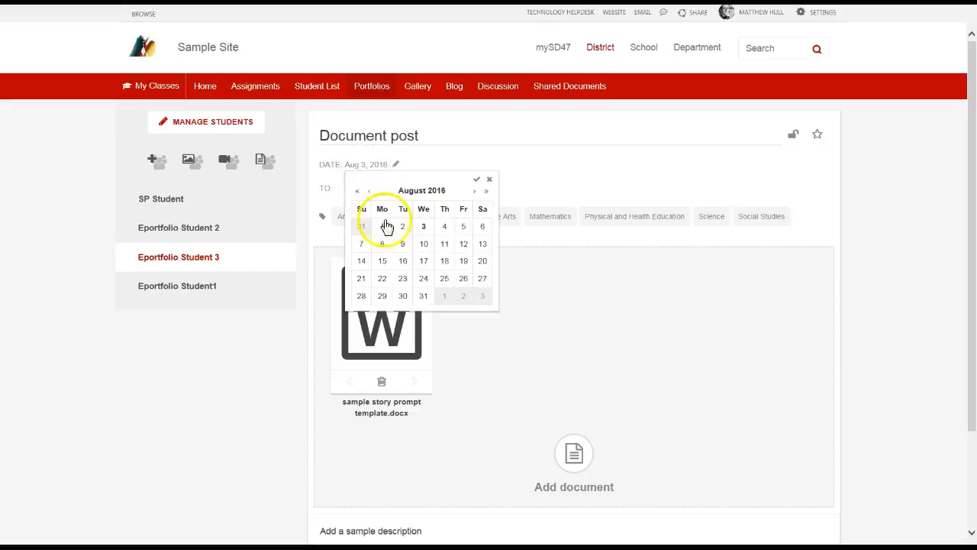
click(474, 181)
scroll(506, 257, down, 2)
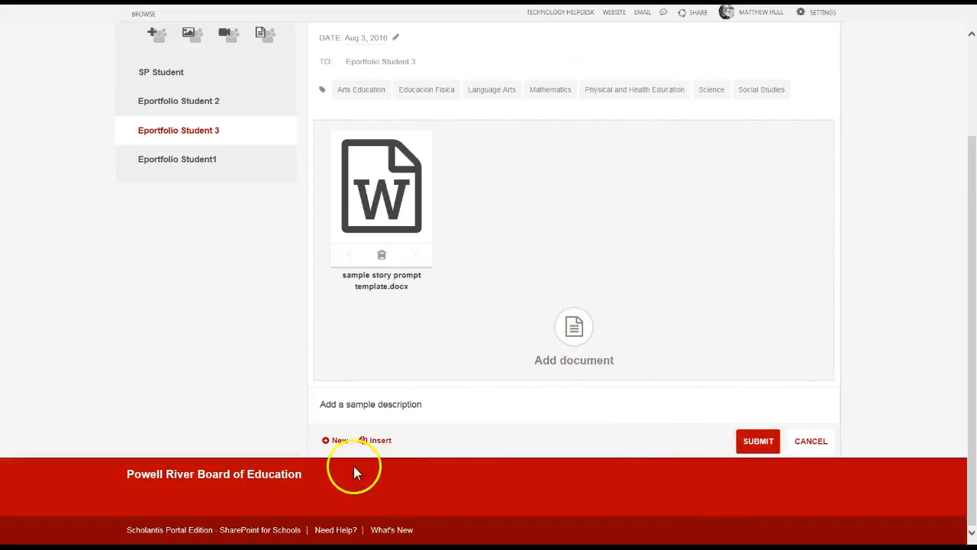
click(336, 441)
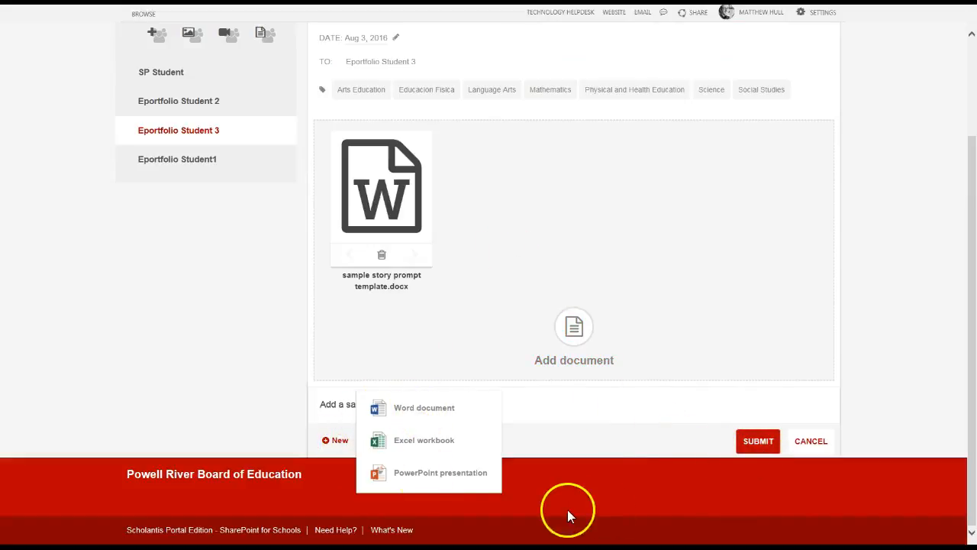
click(754, 447)
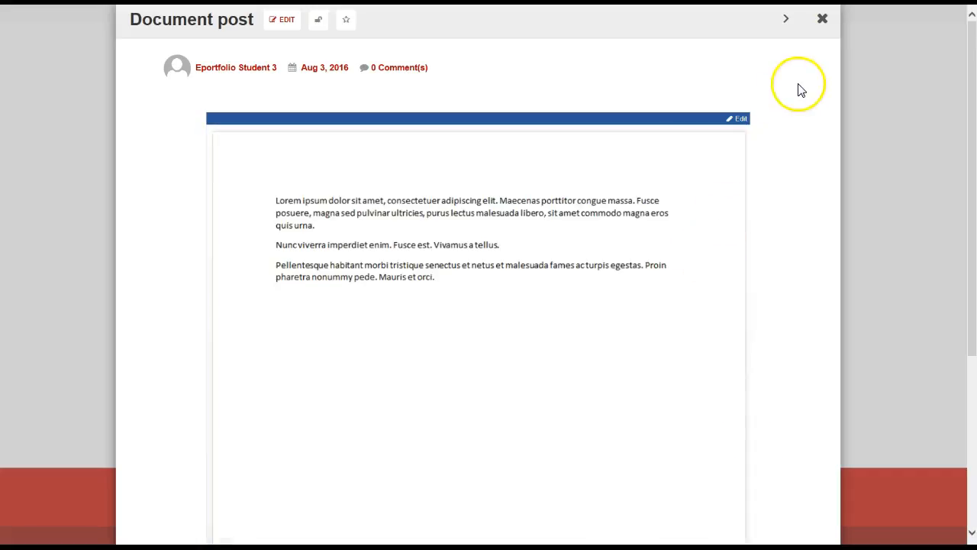
click(822, 21)
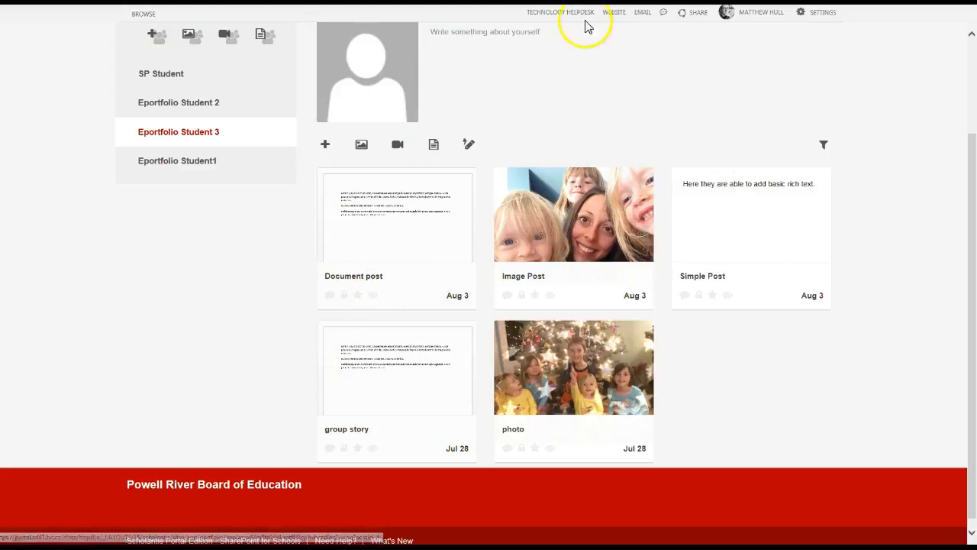
Step: Turn on adding files directly to existing posts and place the Desktop folder window side by side with the browser
click(468, 147)
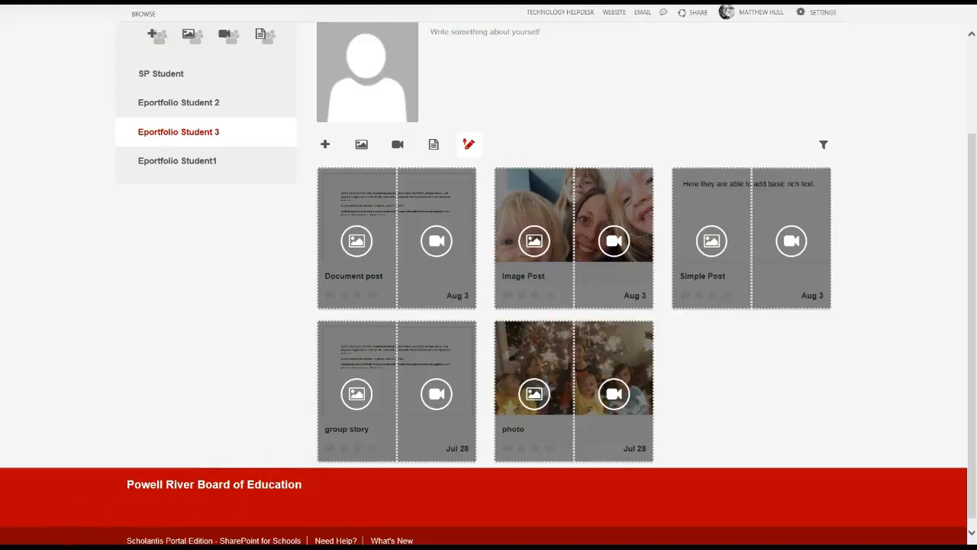
click(105, 547)
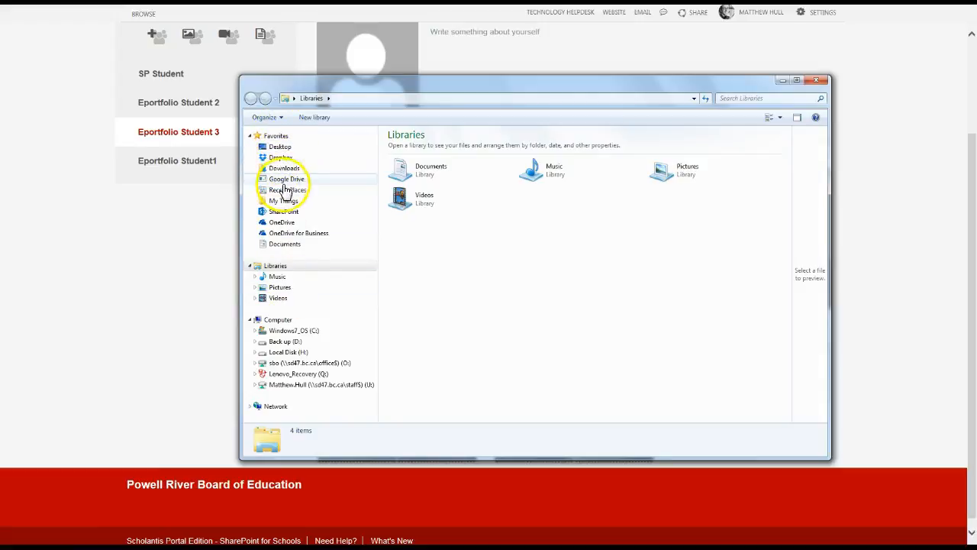
click(280, 148)
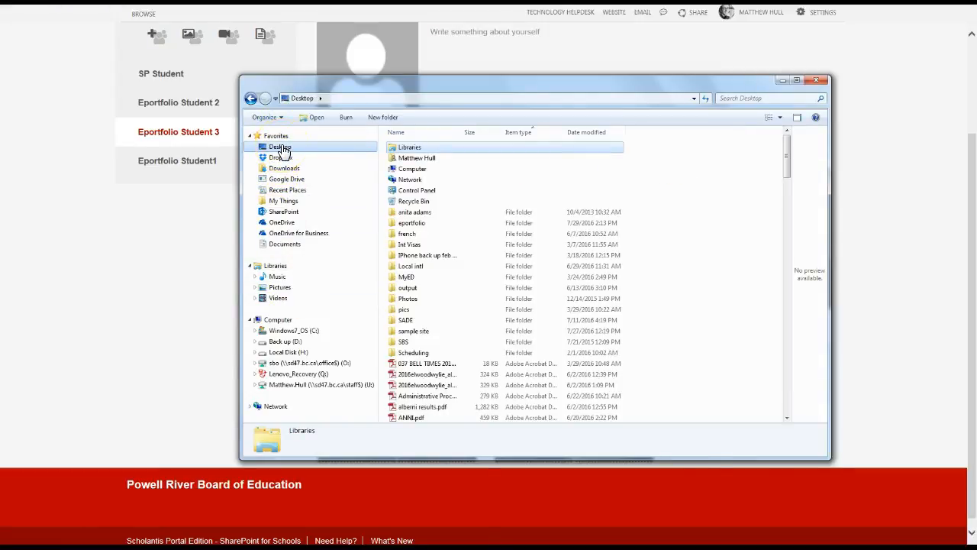
key(super+Left)
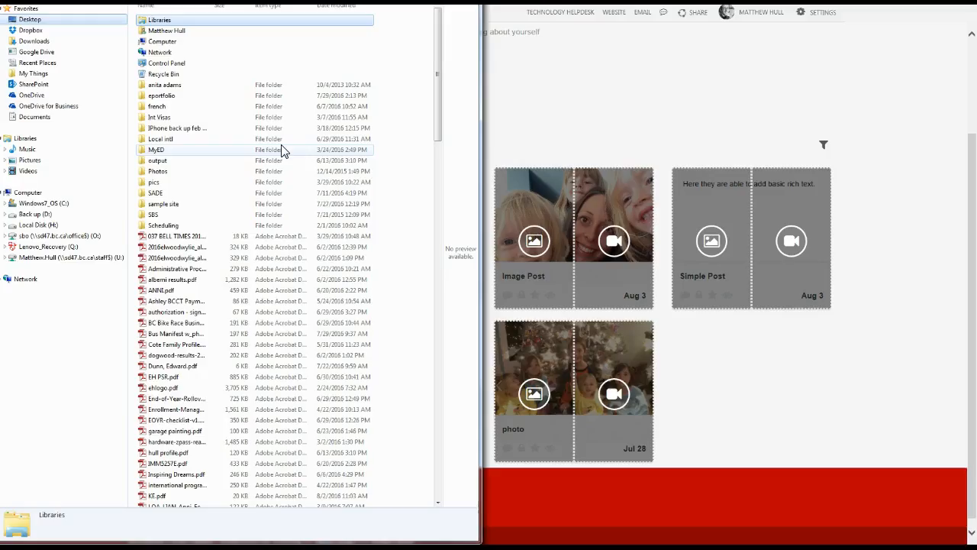
click(874, 268)
key(super+Right)
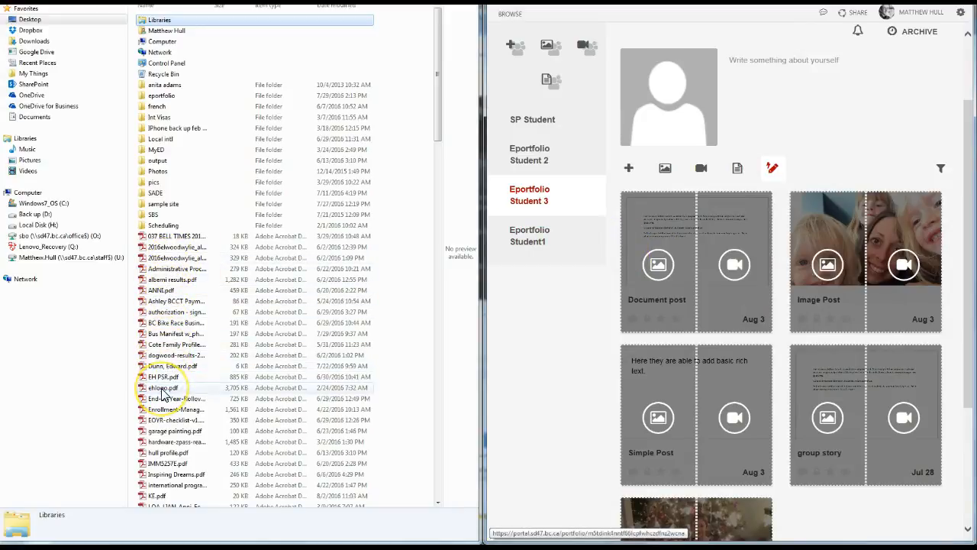
Step: Add ehlogo.pdf from the Desktop folder to the Document post and Inspiring Dreams.pdf to the Image Post
drag(162, 392, 715, 280)
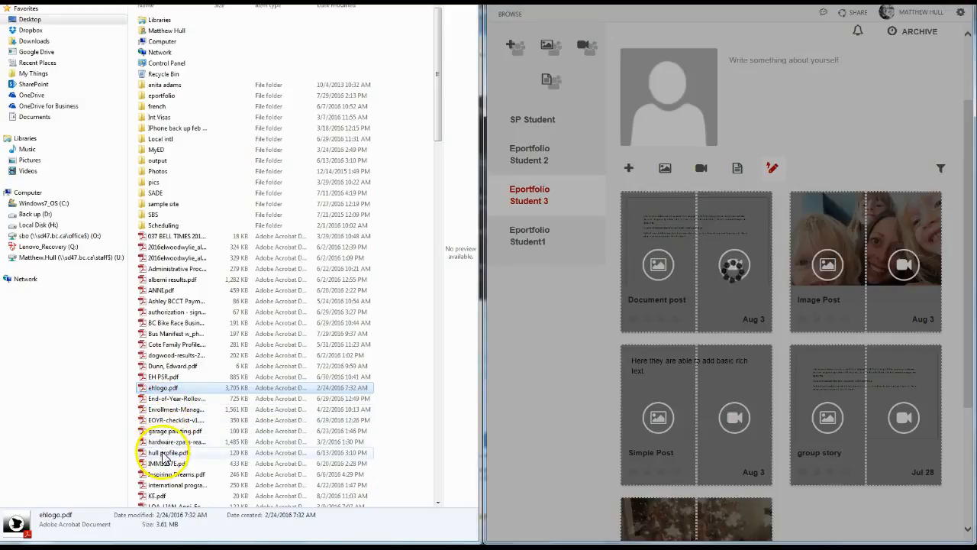
click(168, 475)
drag(168, 477, 853, 287)
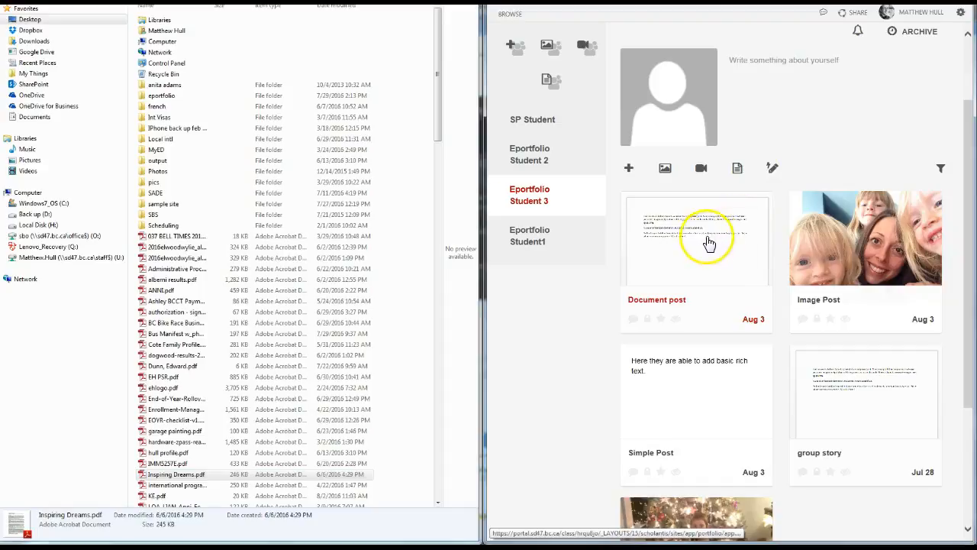
Step: Review the Document post's contents down to its comments, close it and bring the browser back to full screen
click(709, 242)
scroll(676, 258, down, 2)
scroll(676, 258, down, 3)
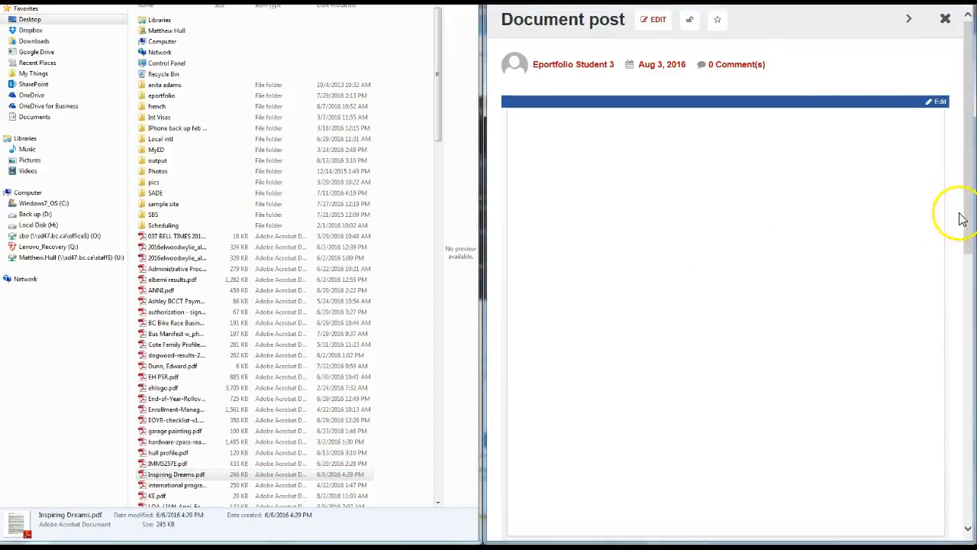
drag(967, 219, 963, 500)
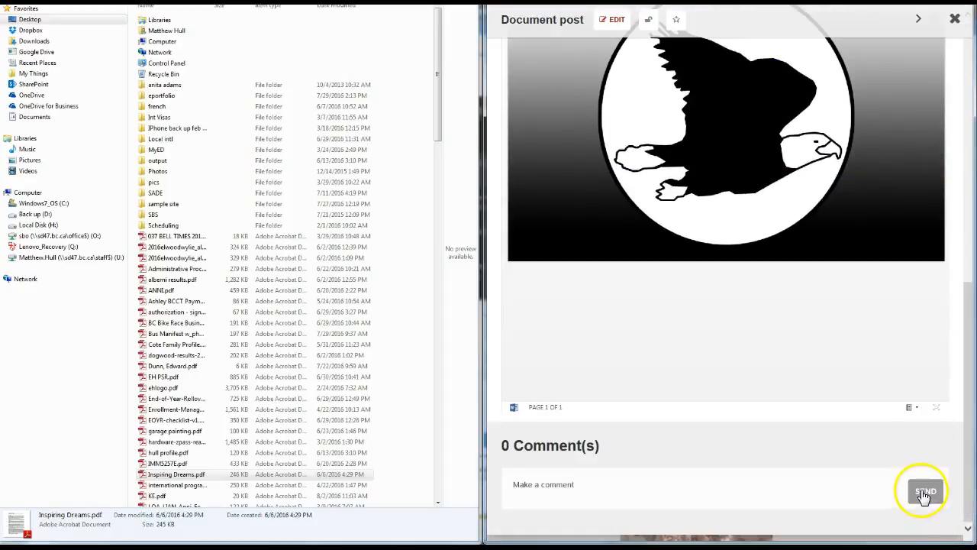
click(954, 18)
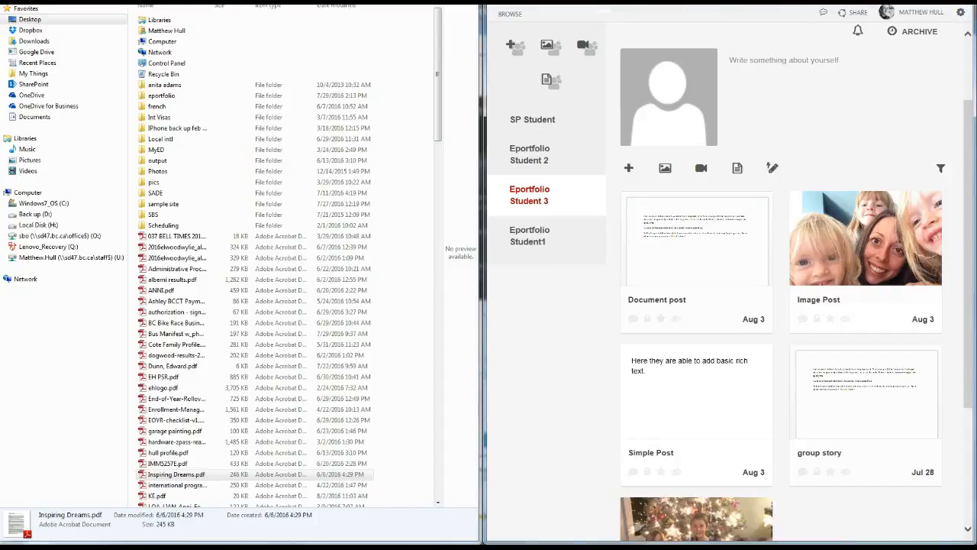
click(943, 3)
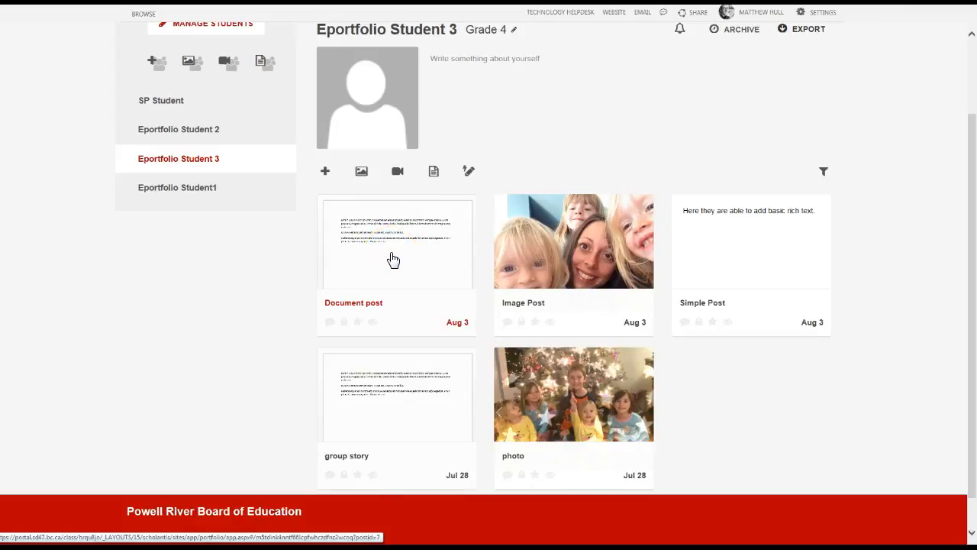
Step: Start a simple group post for the class and remove Eportfolio Student 2 and Eportfolio Student 3 from its recipients
scroll(393, 260, up, 2)
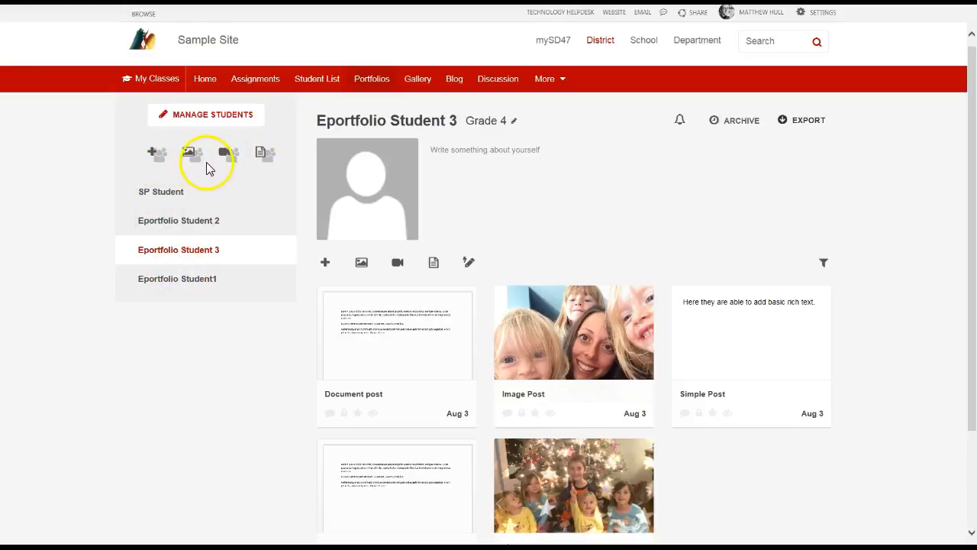
click(157, 157)
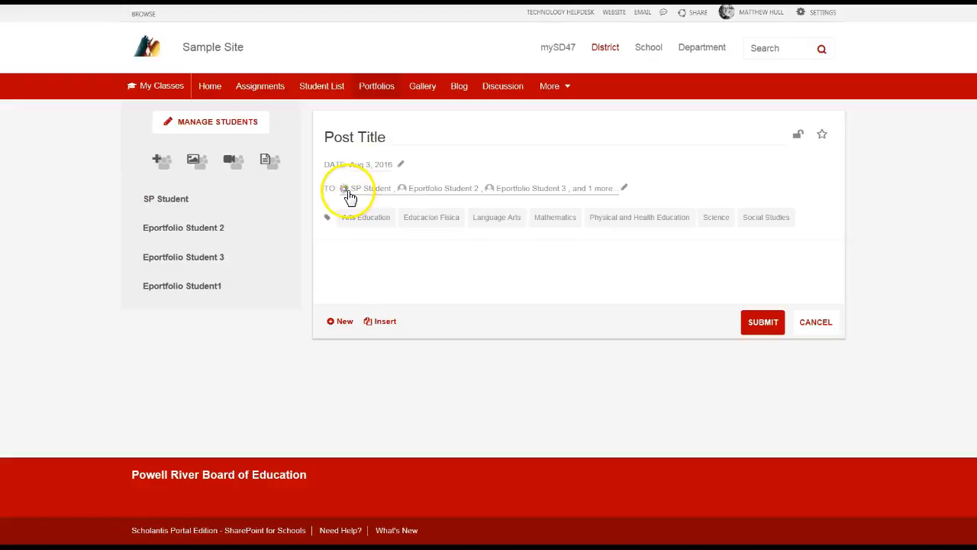
click(359, 192)
click(360, 96)
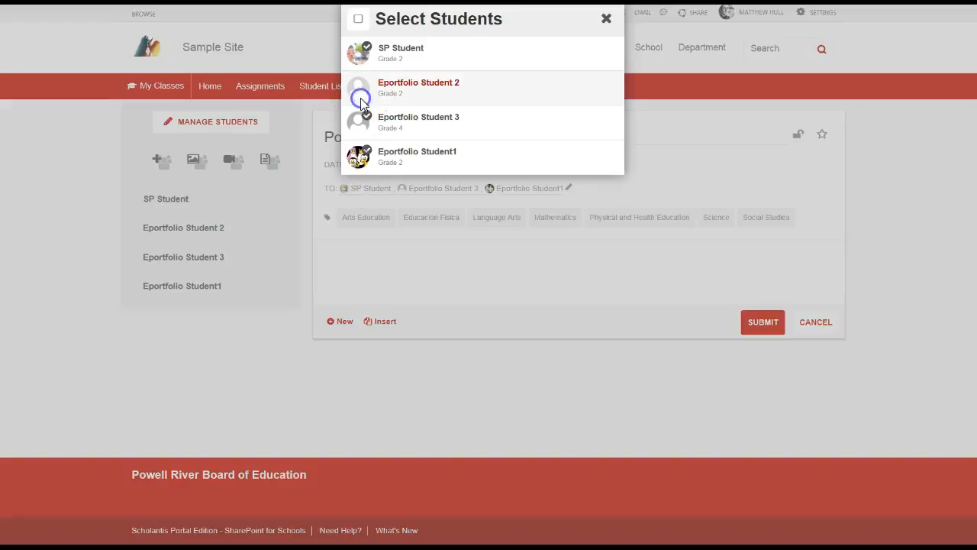
click(365, 116)
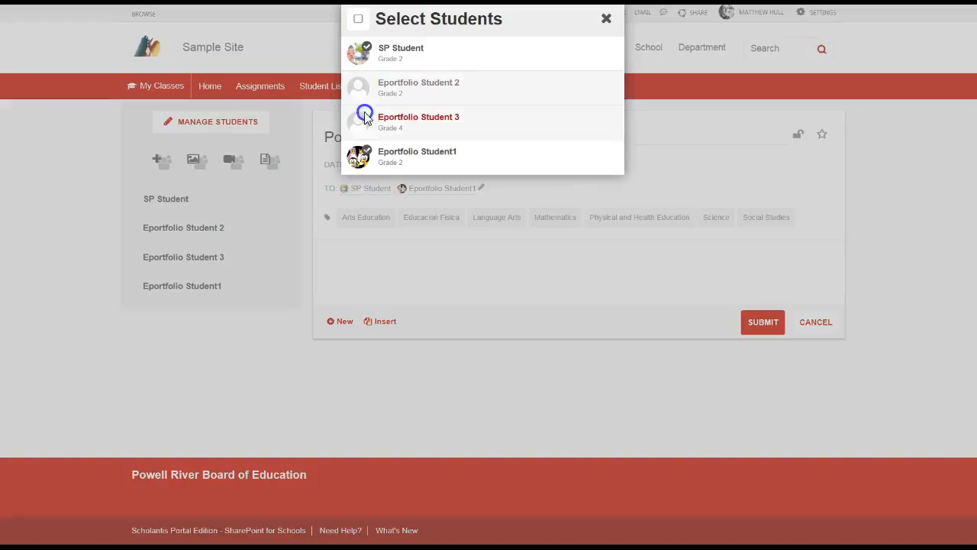
click(608, 19)
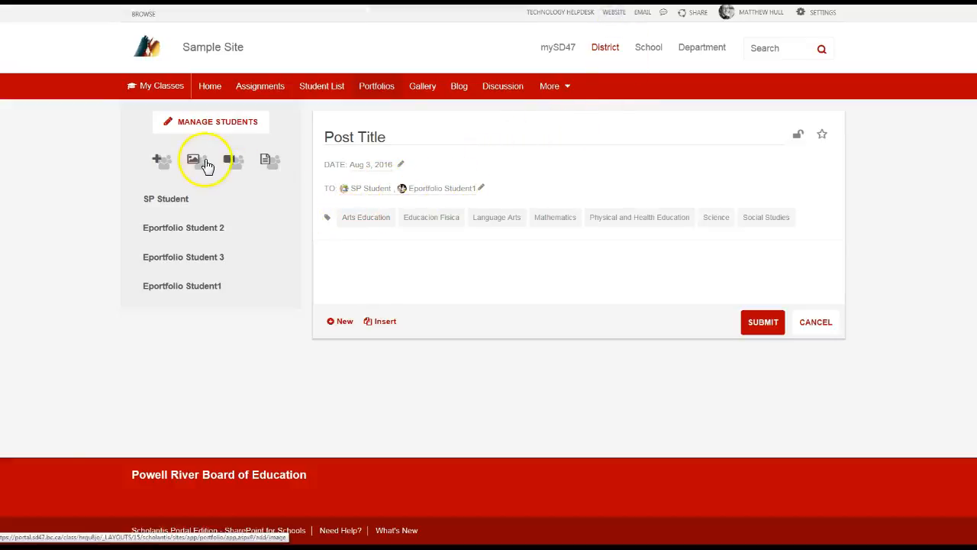
click(368, 196)
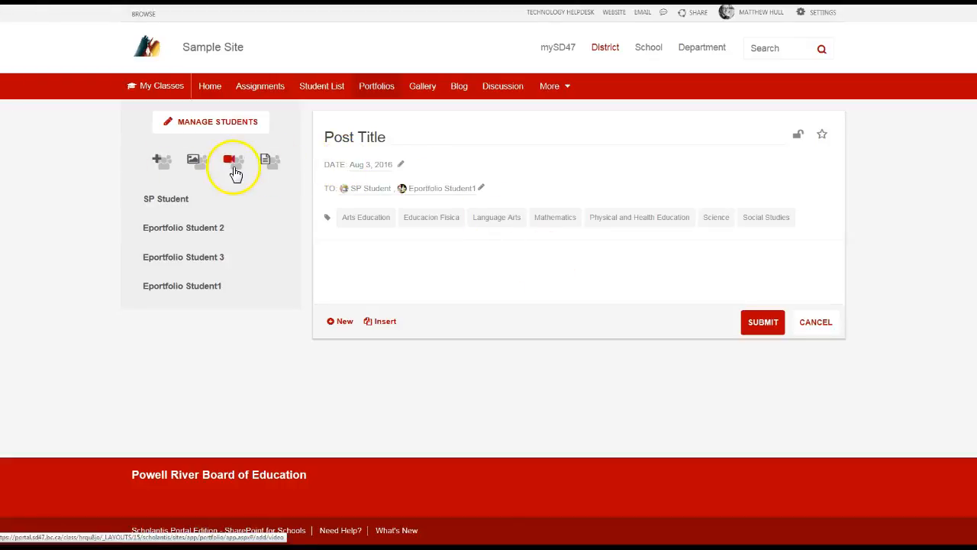
click(481, 394)
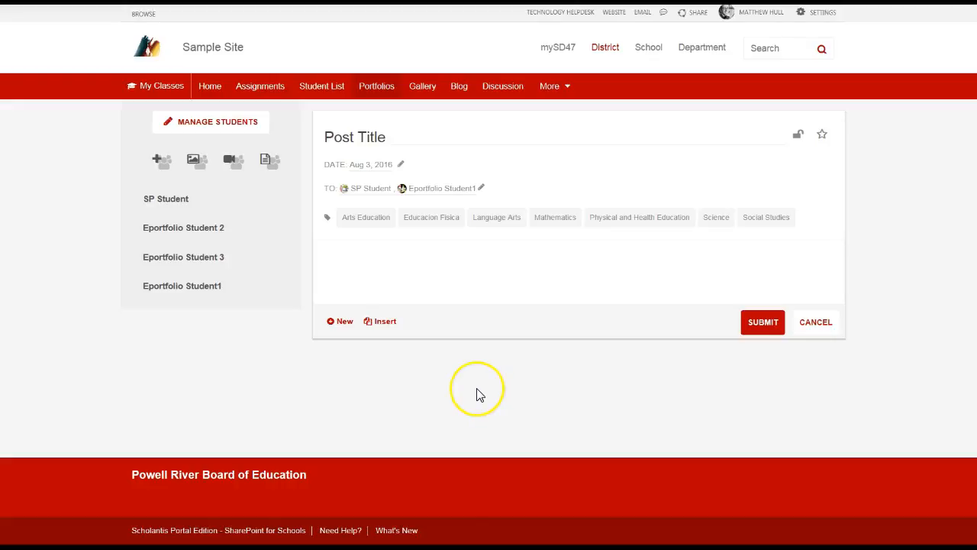